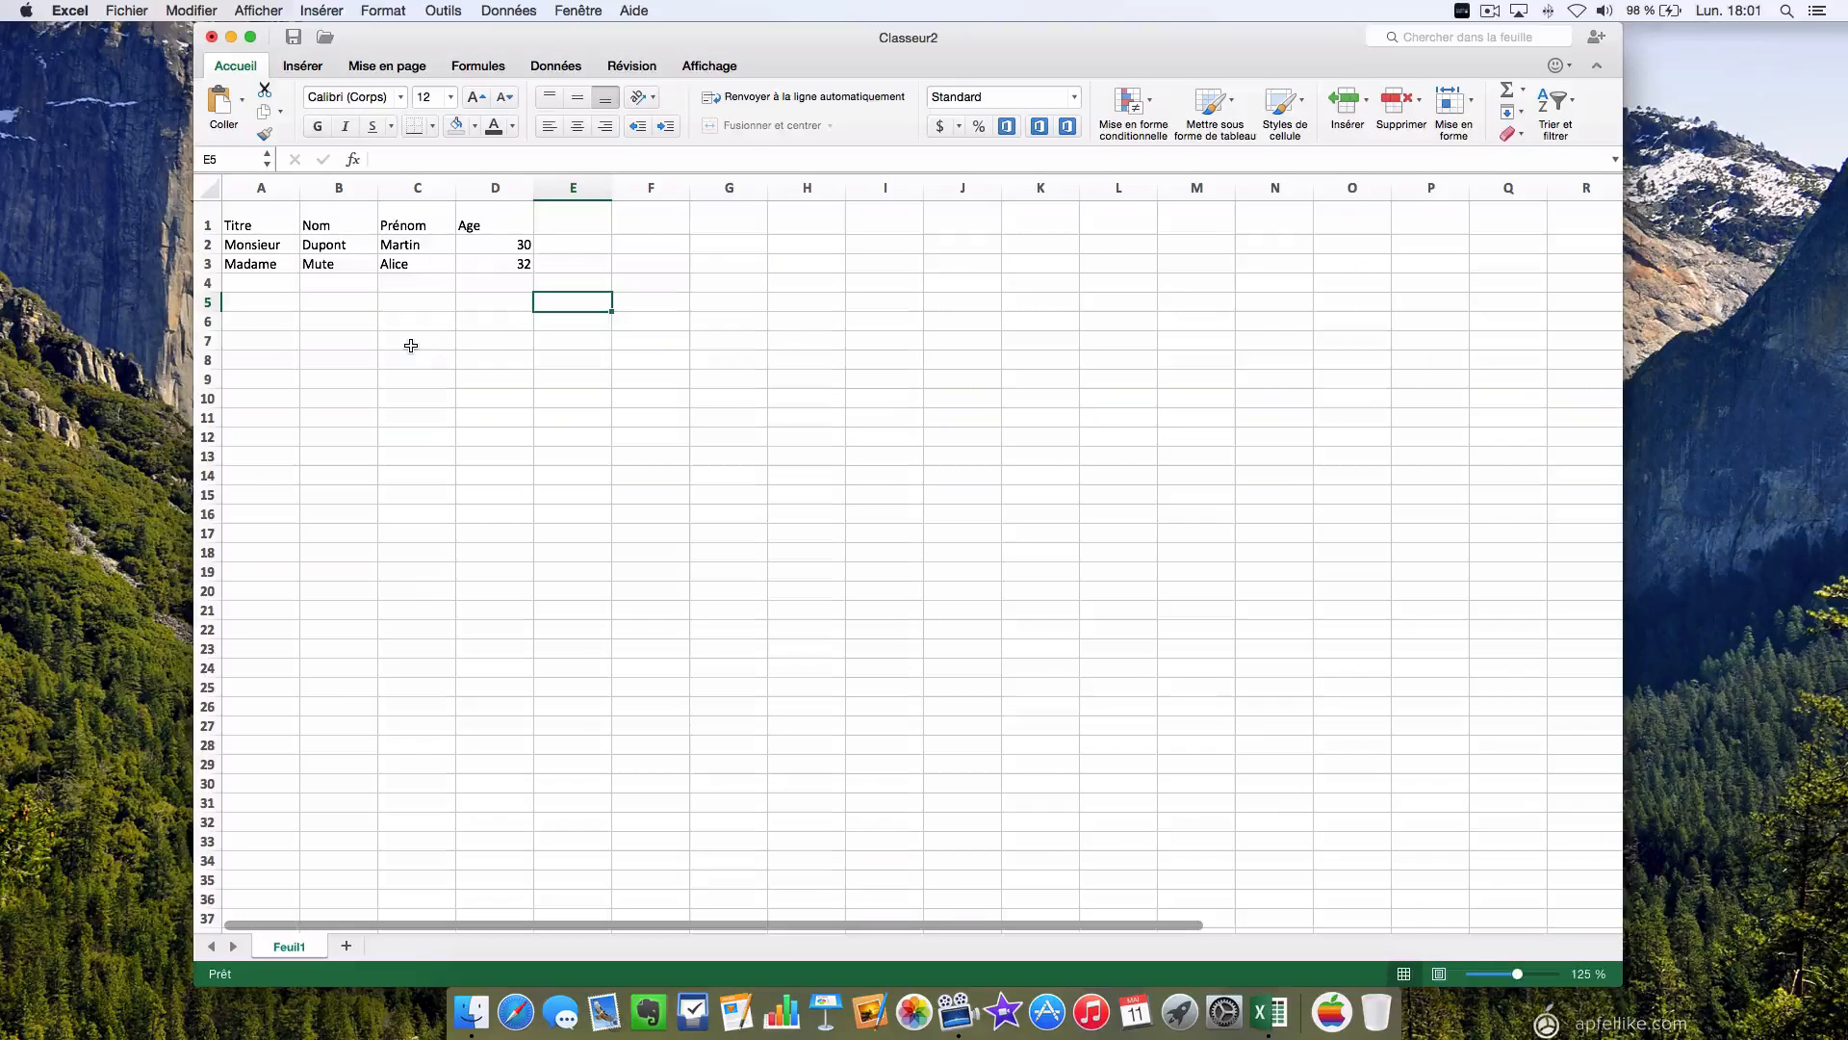
# Change the font of the header cells A1:D1 to Arial.
pyautogui.click(258, 224)
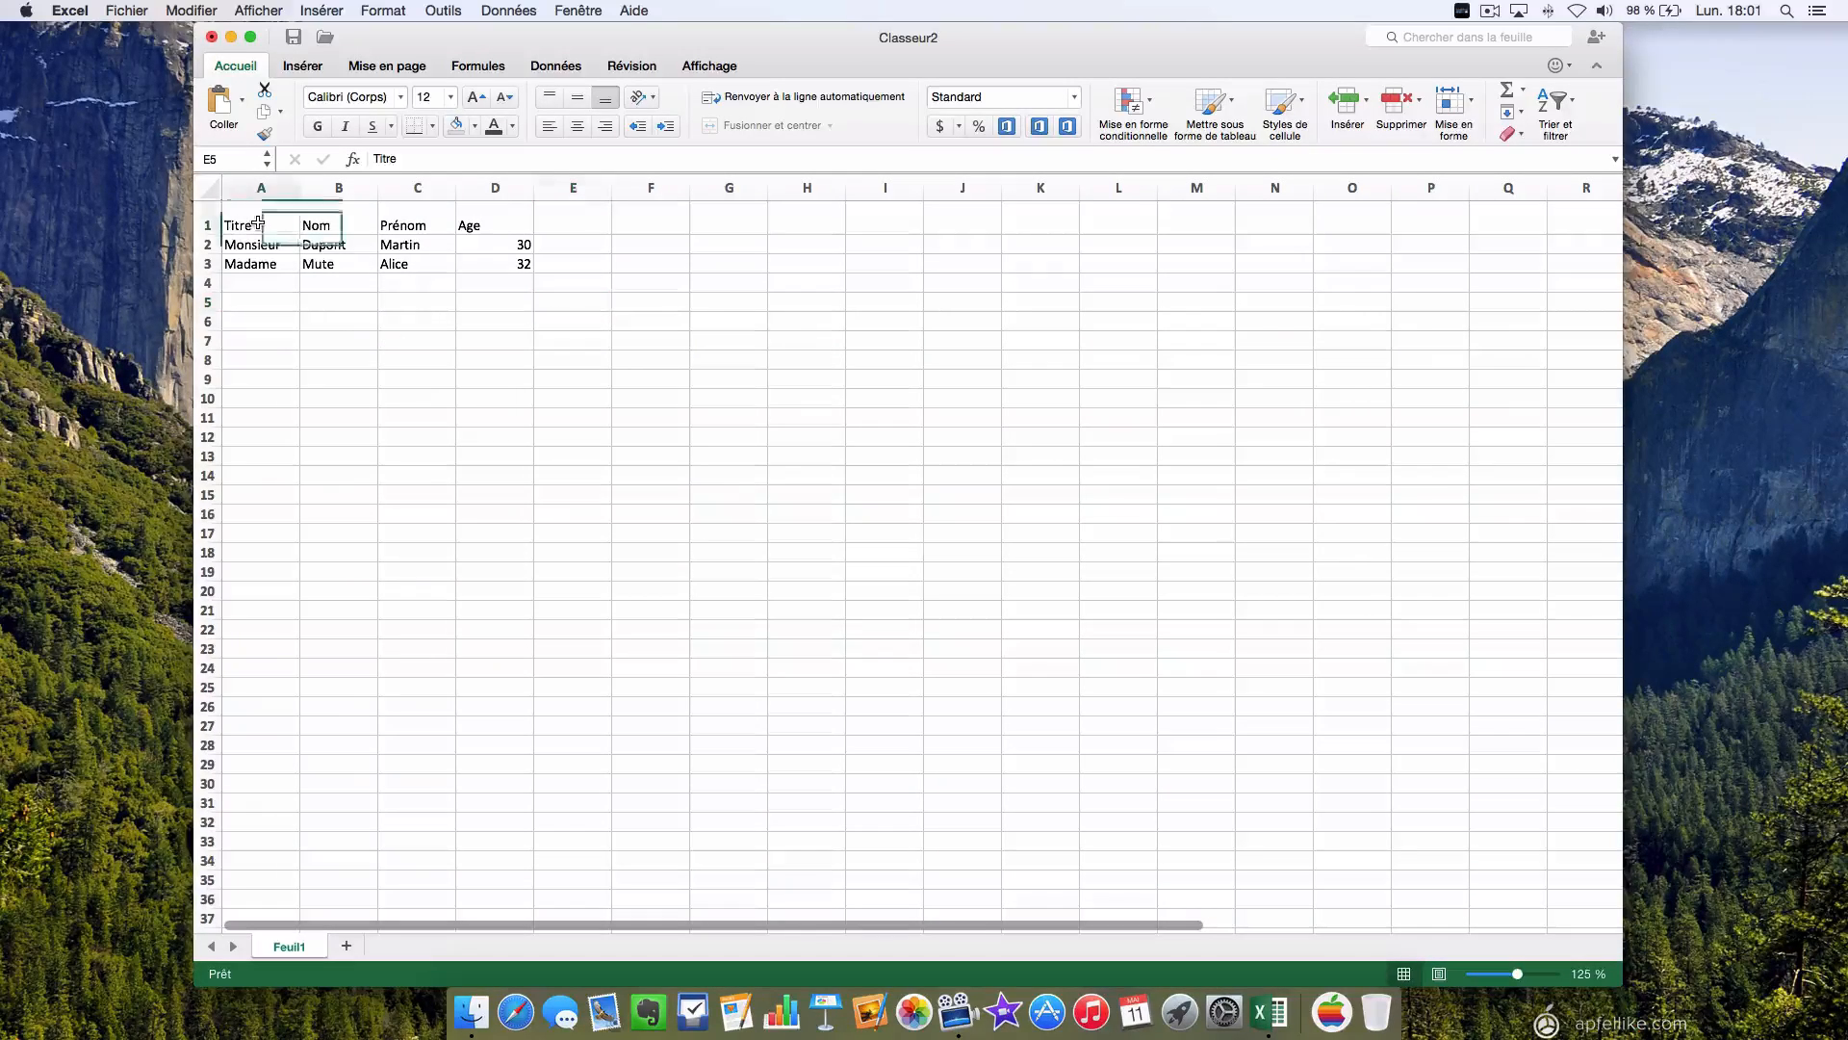
pyautogui.moveTo(258, 224); pyautogui.dragTo(481, 219)
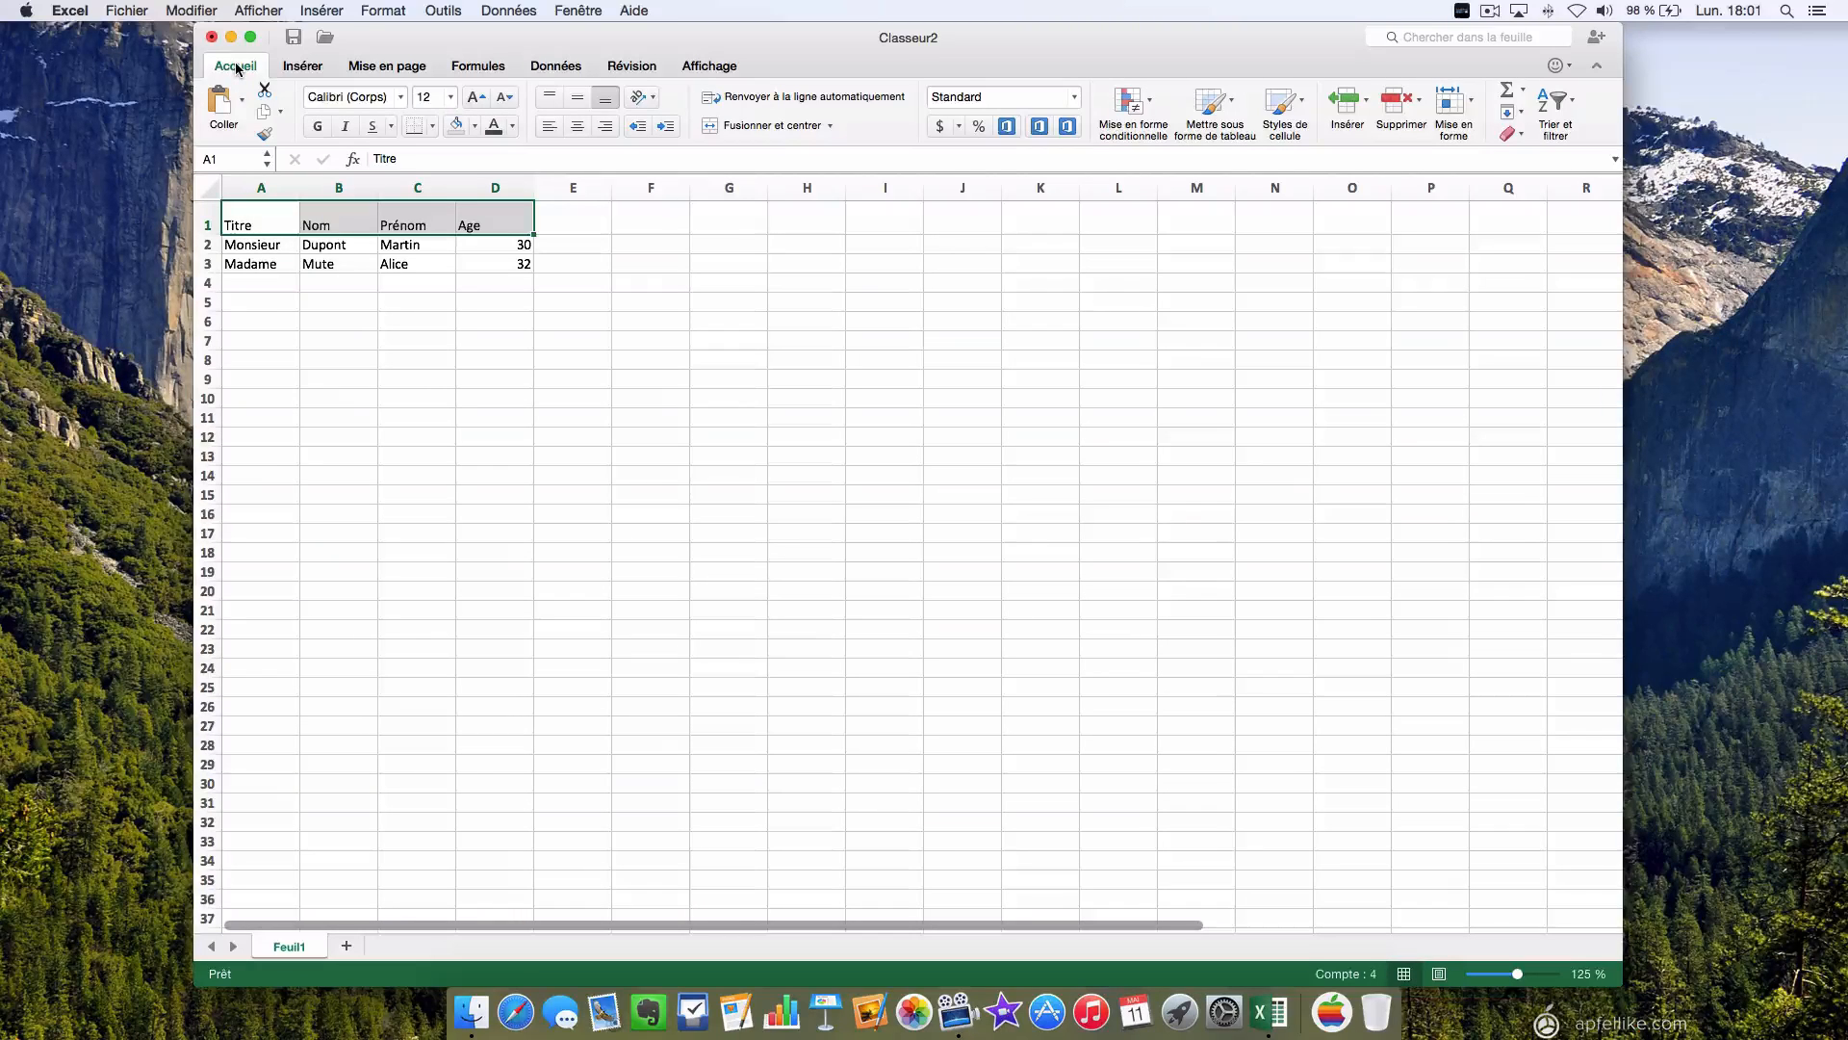
pyautogui.click(401, 98)
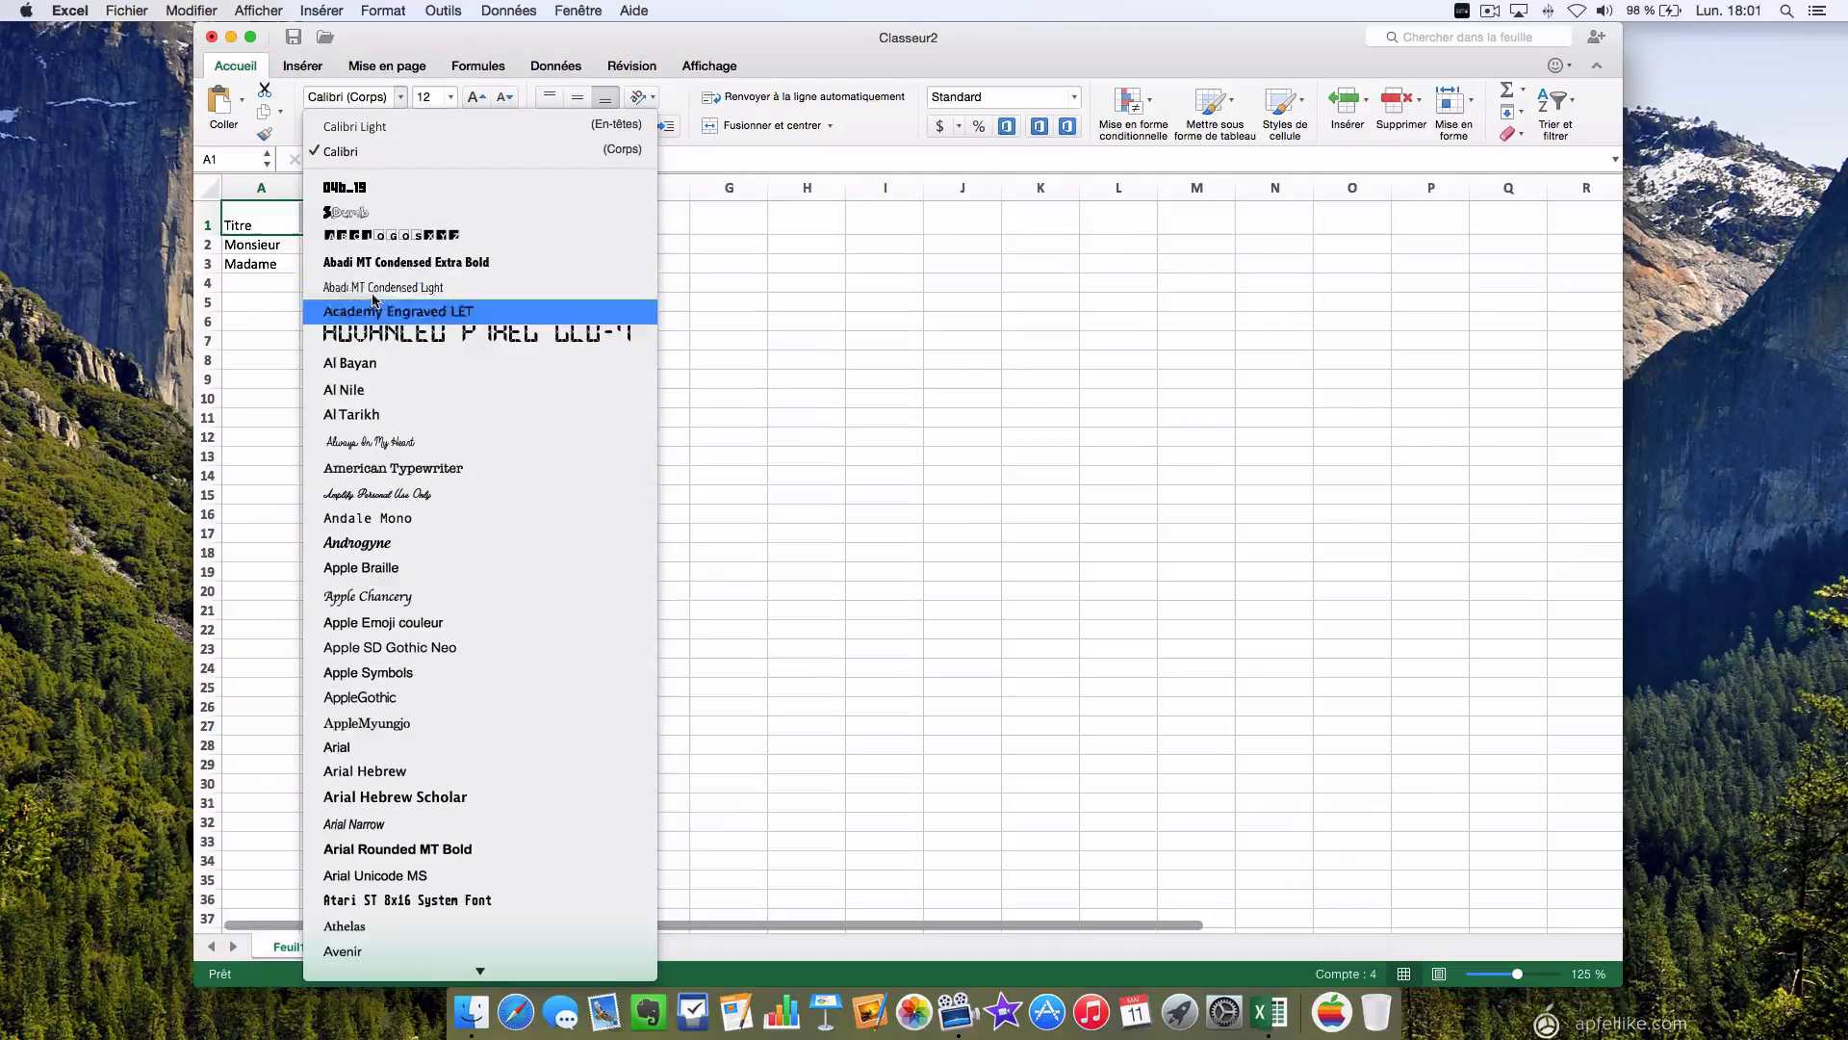
pyautogui.click(362, 749)
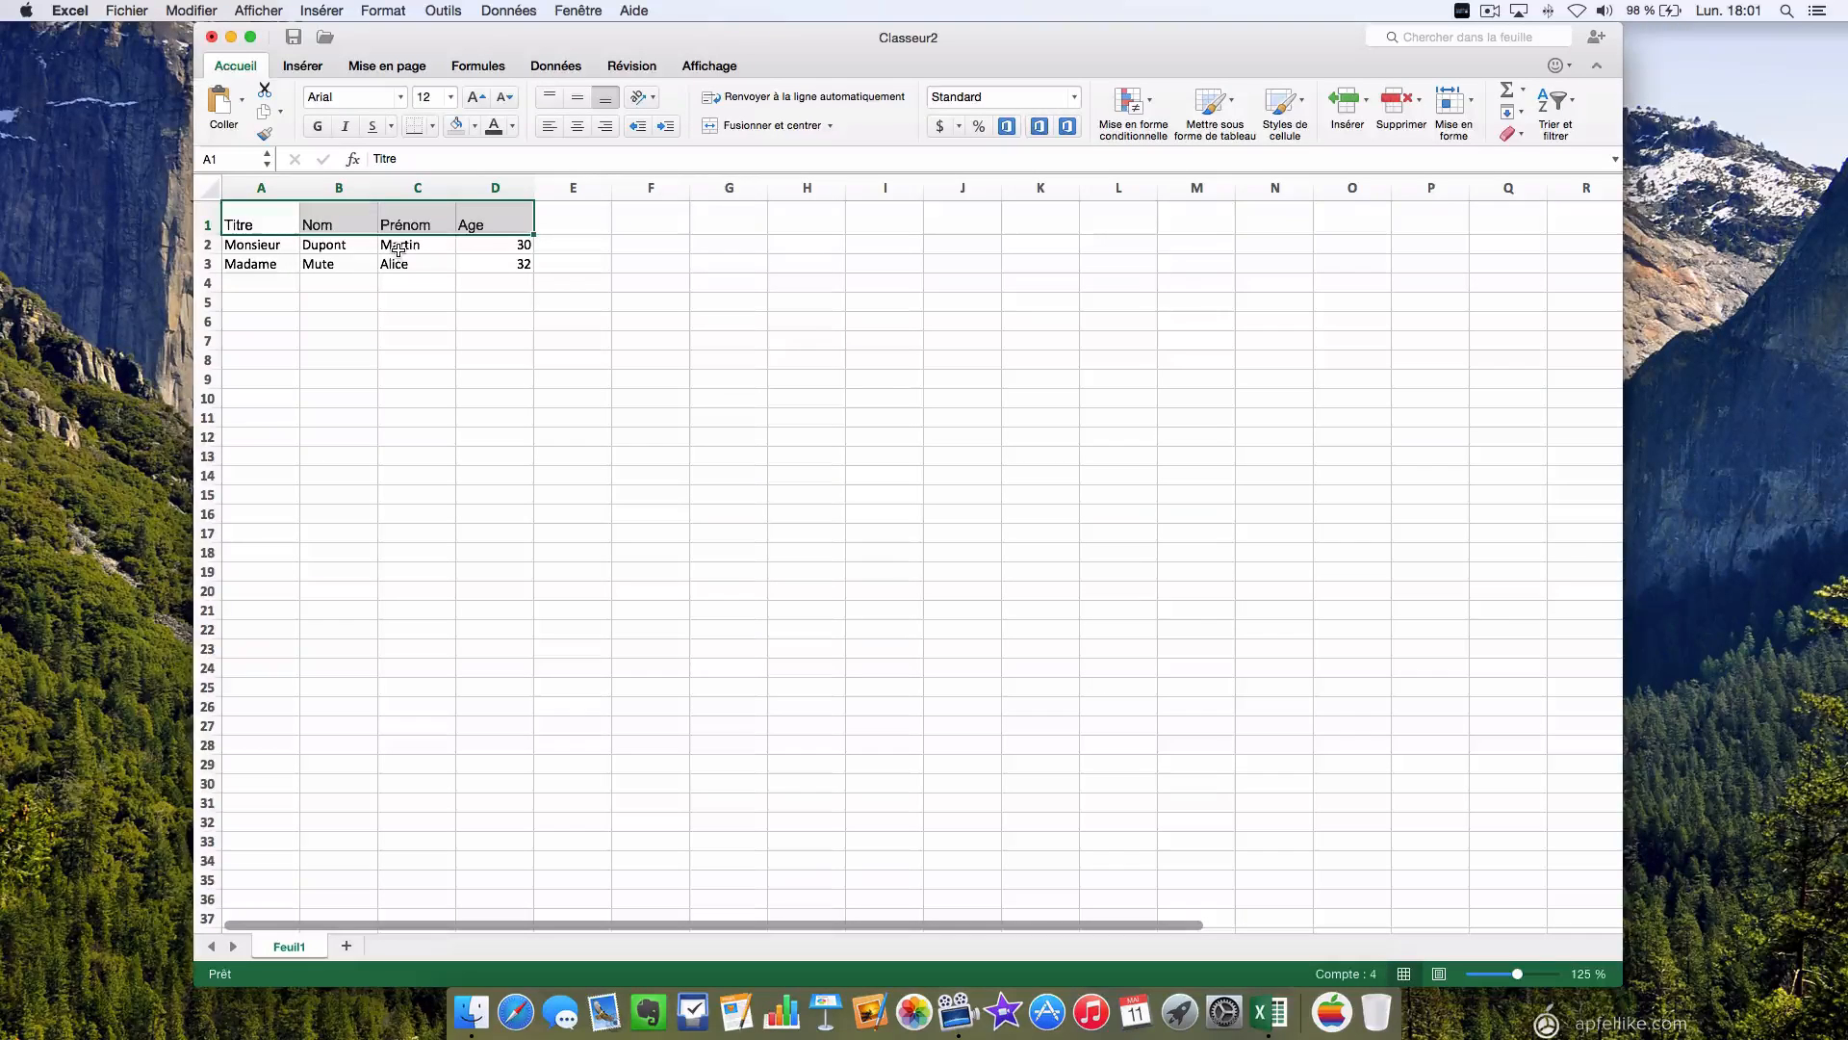
# Try font size 13 on the header cells, enlarge it one step, and reduce it back to 12.
pyautogui.click(448, 97)
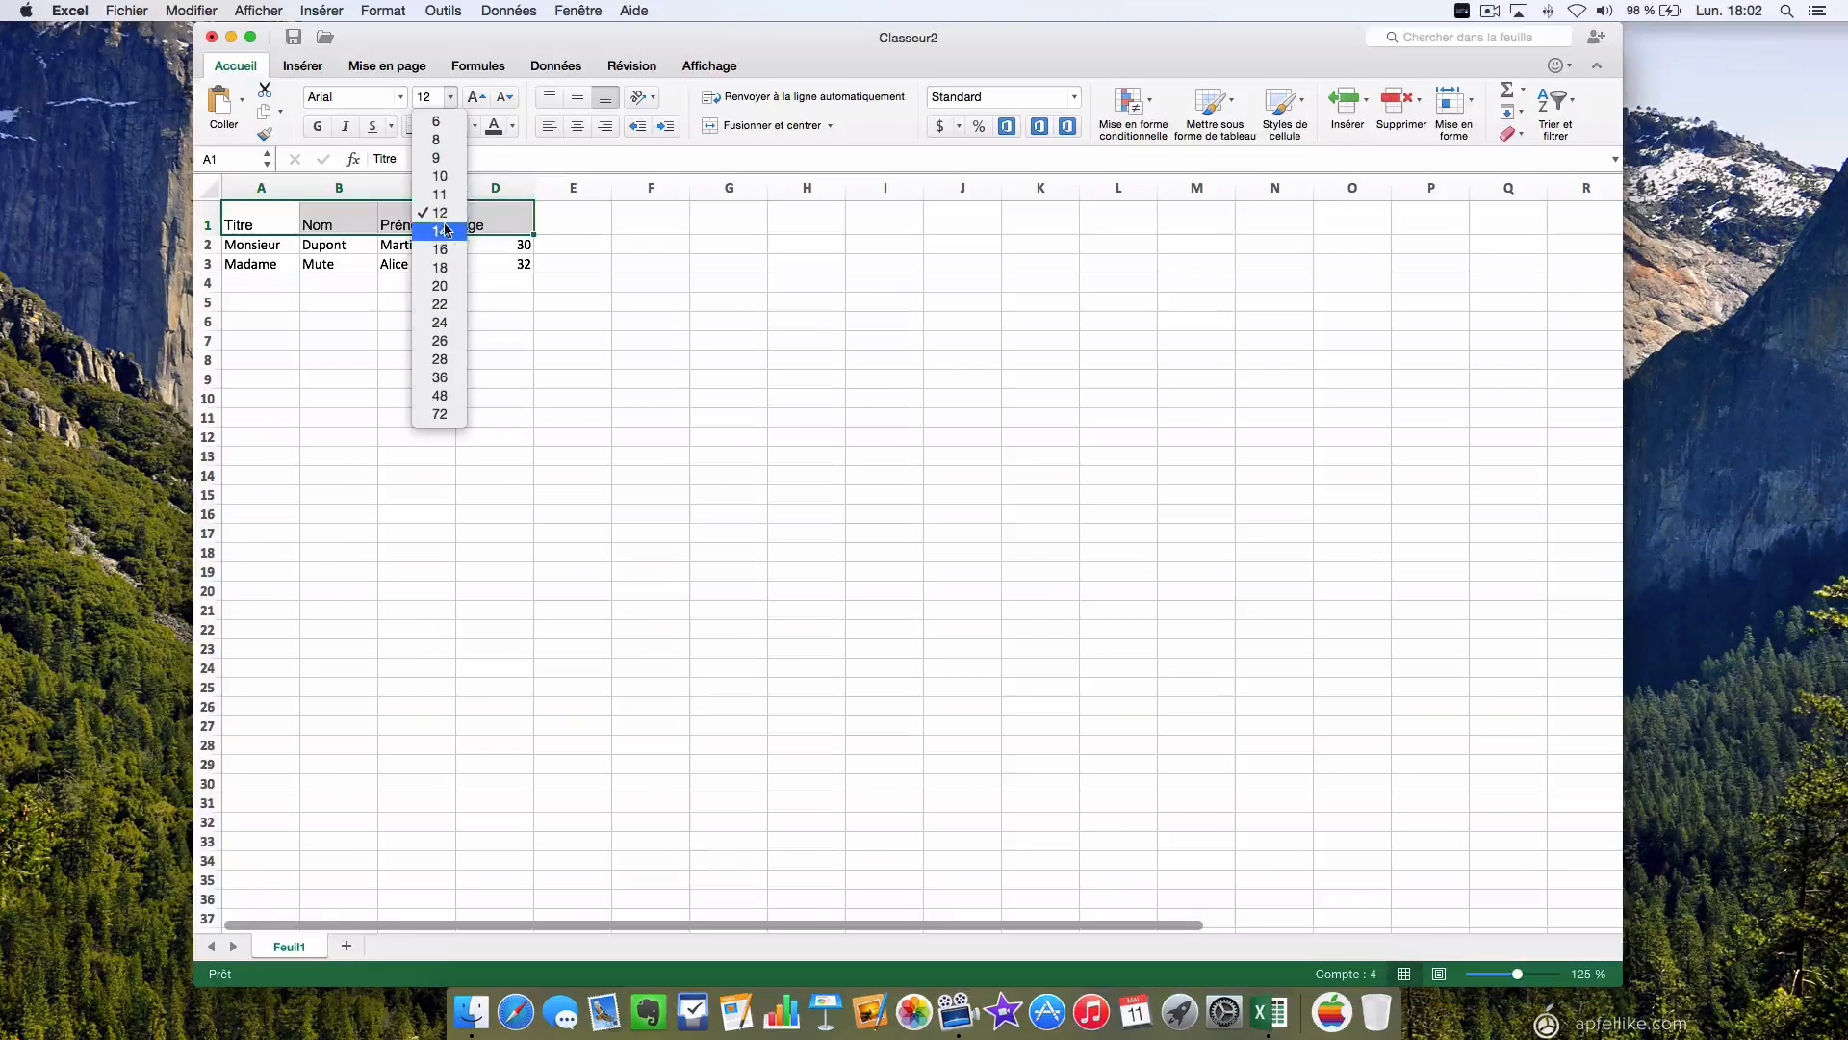
pyautogui.click(441, 98)
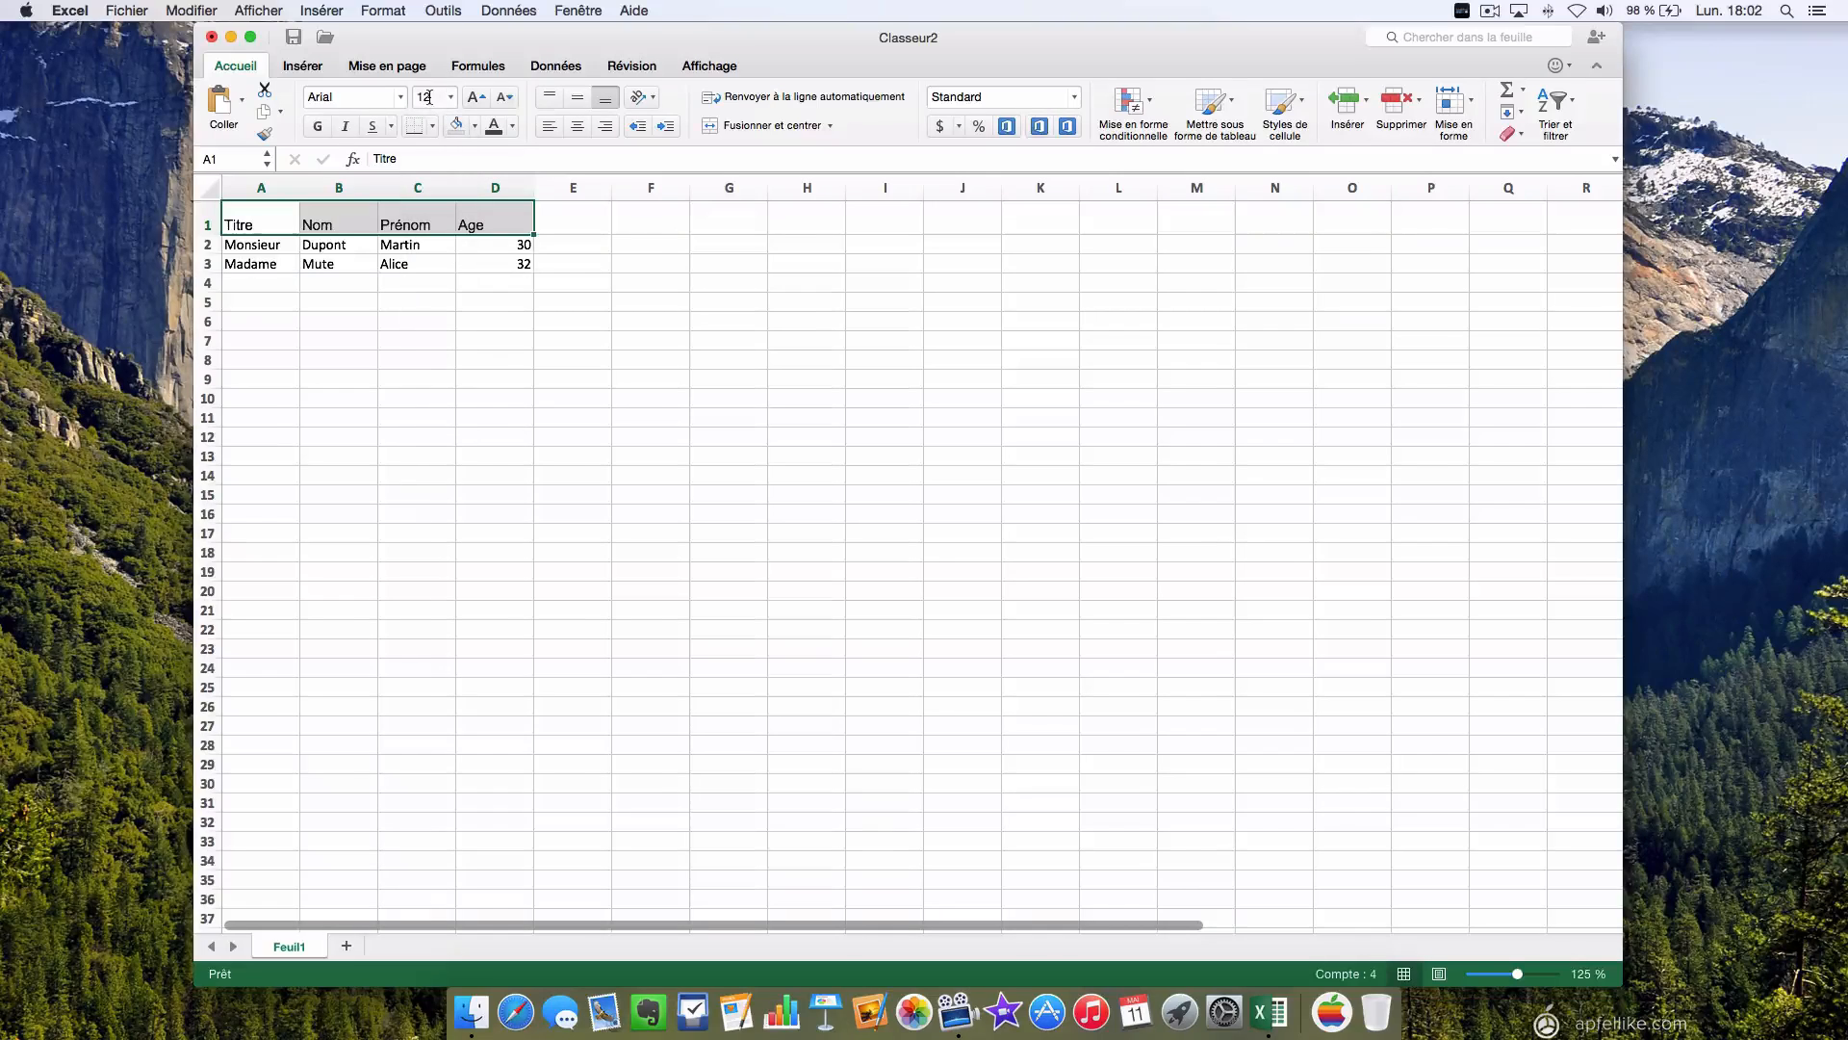
pyautogui.click(436, 96)
pyautogui.write('13')
pyautogui.press('Return')
pyautogui.click(475, 97)
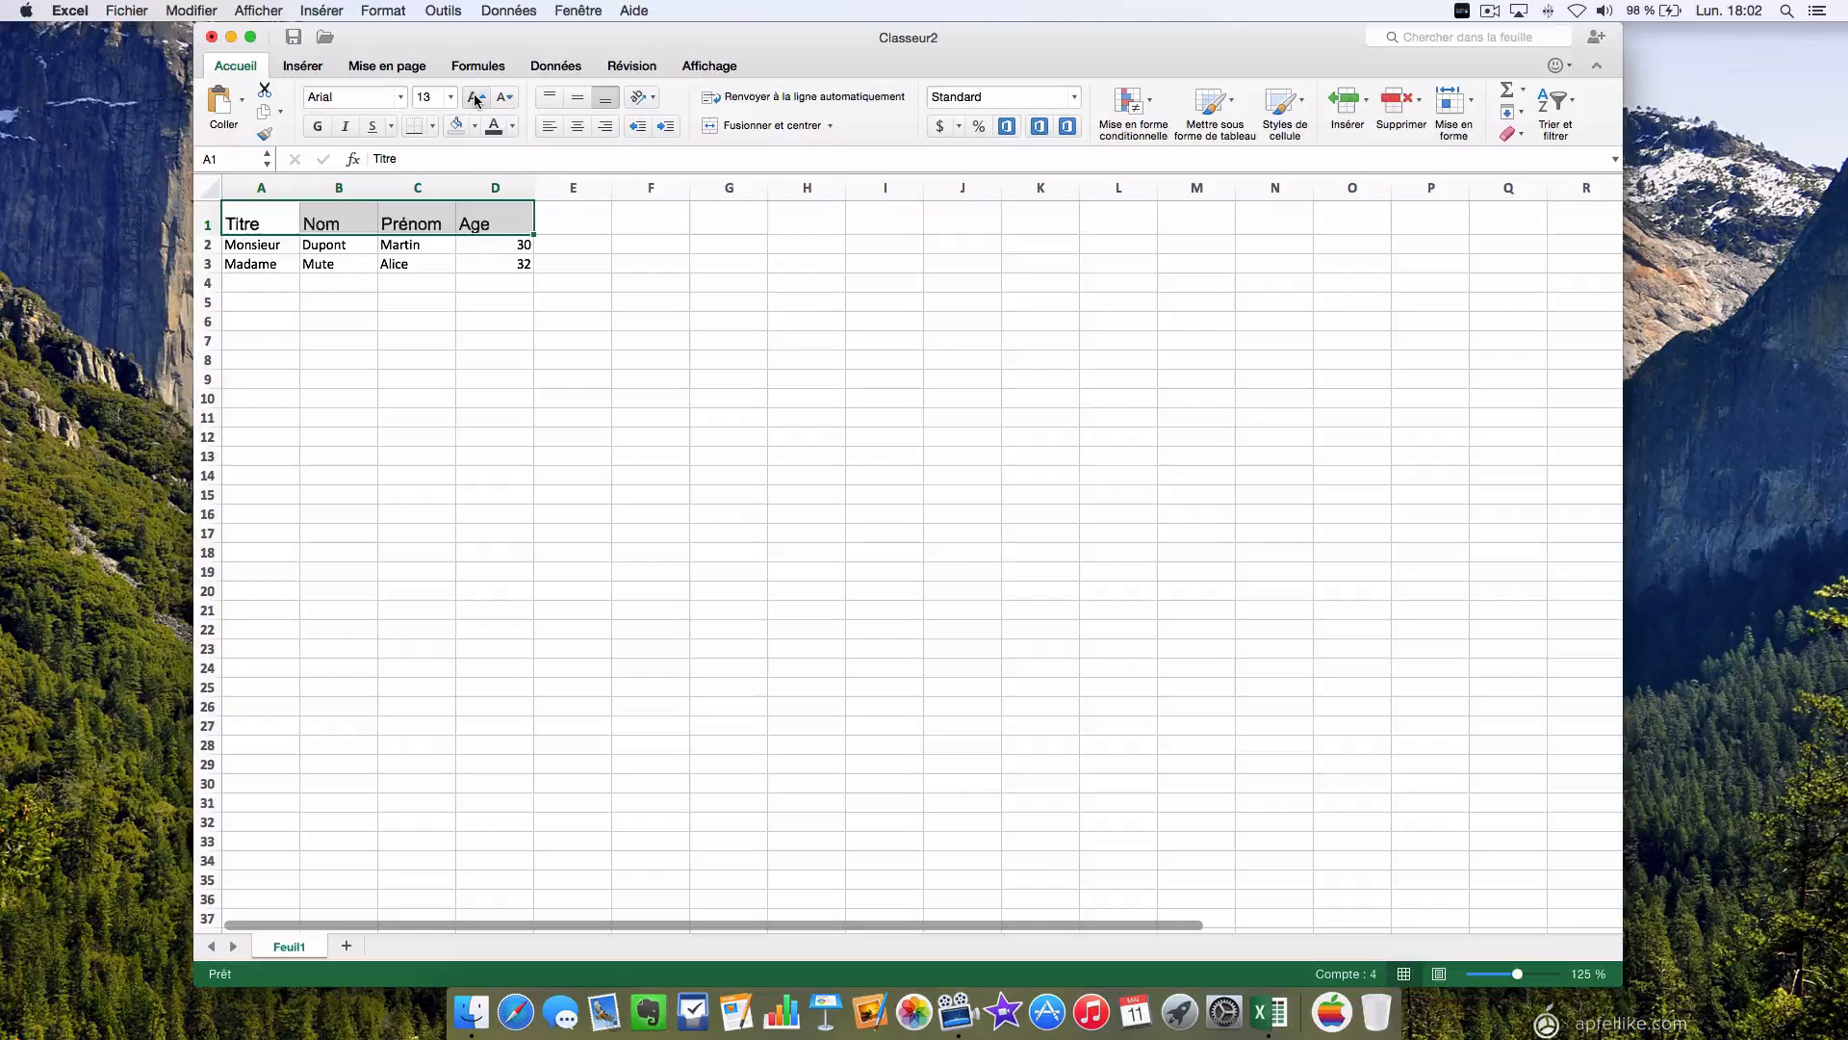
pyautogui.click(499, 97)
pyautogui.click(501, 97)
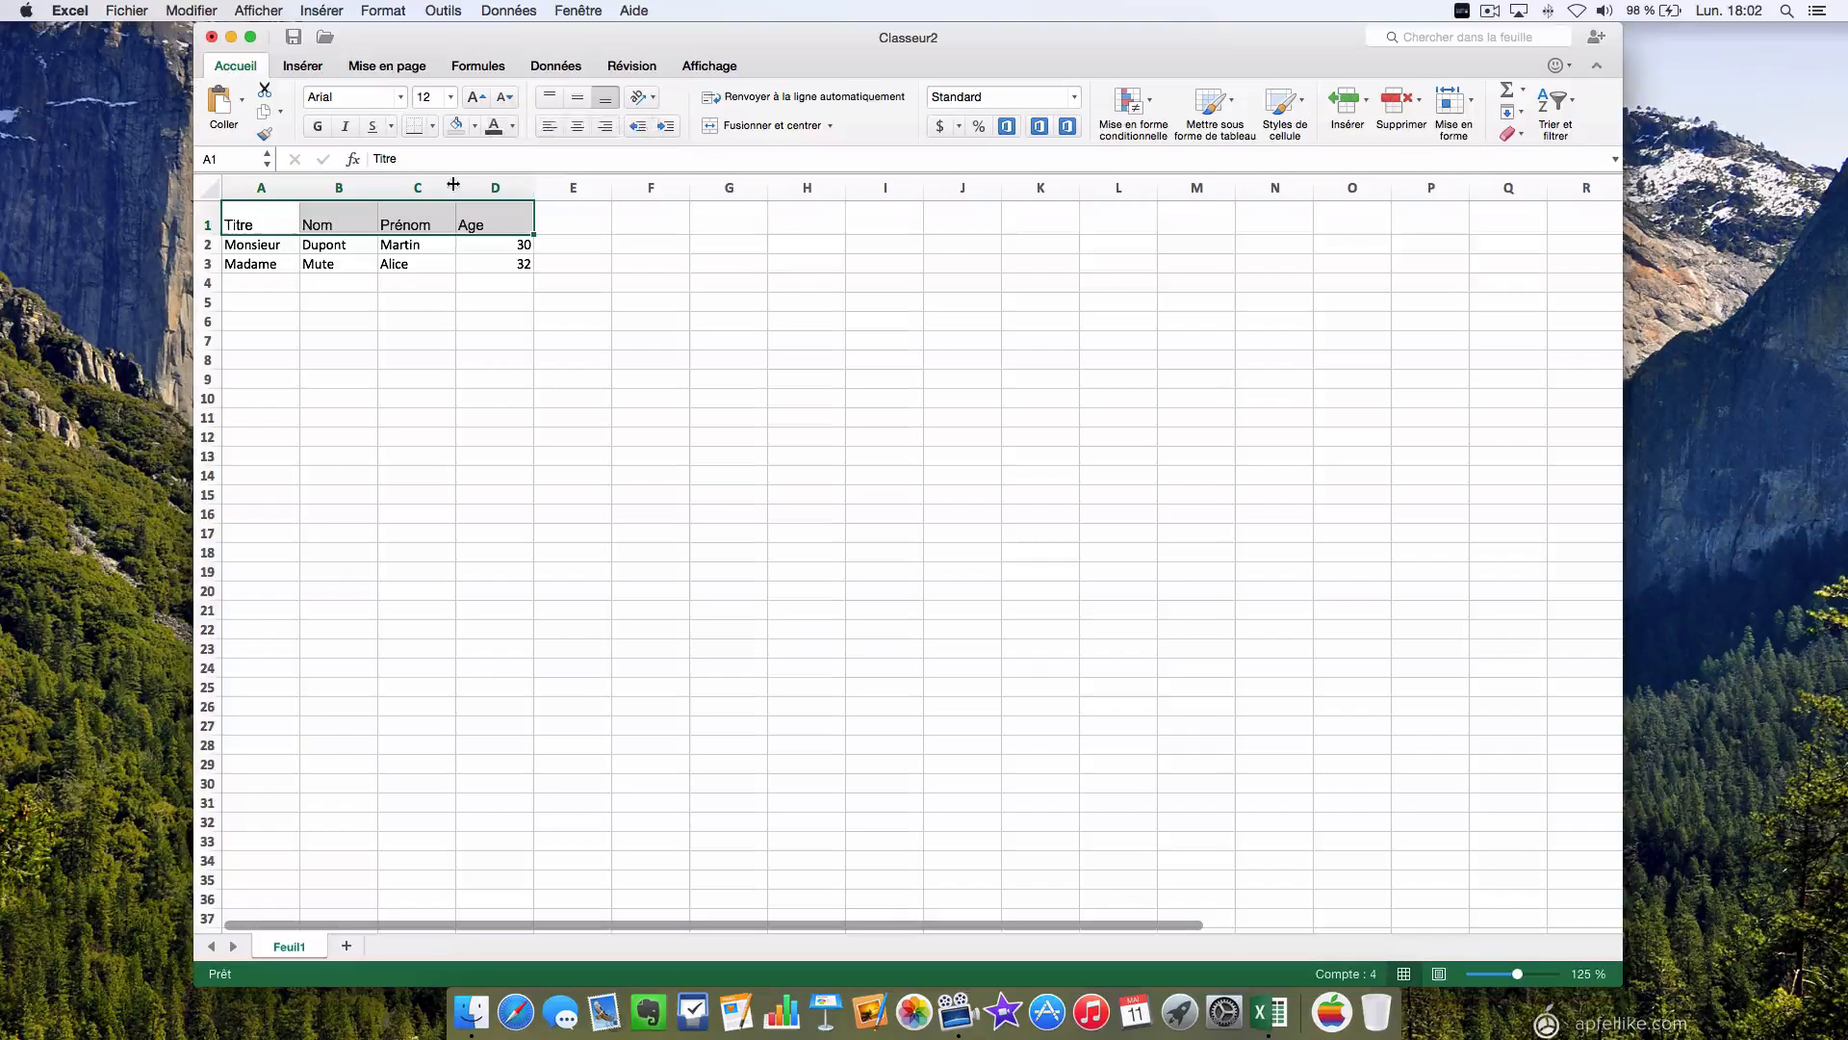
# Try bold, italic and underline on the header cells, removing each format again.
pyautogui.click(318, 128)
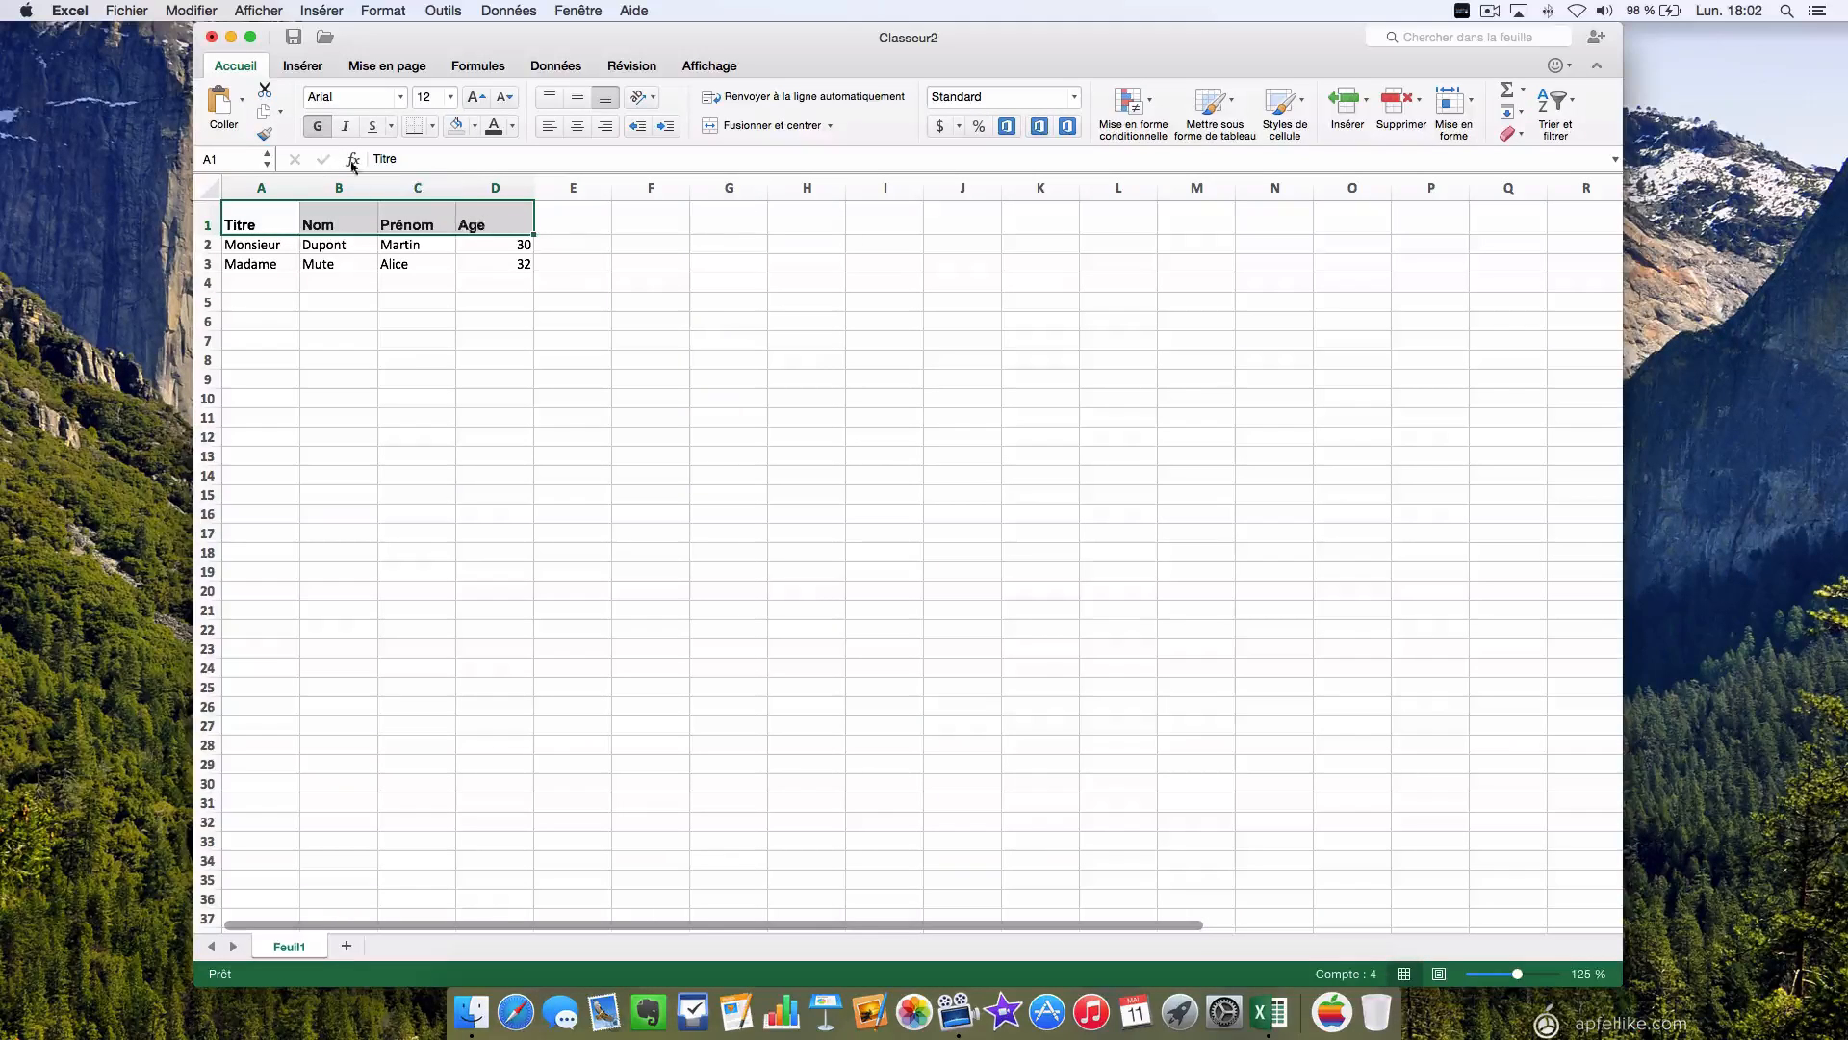
pyautogui.click(315, 126)
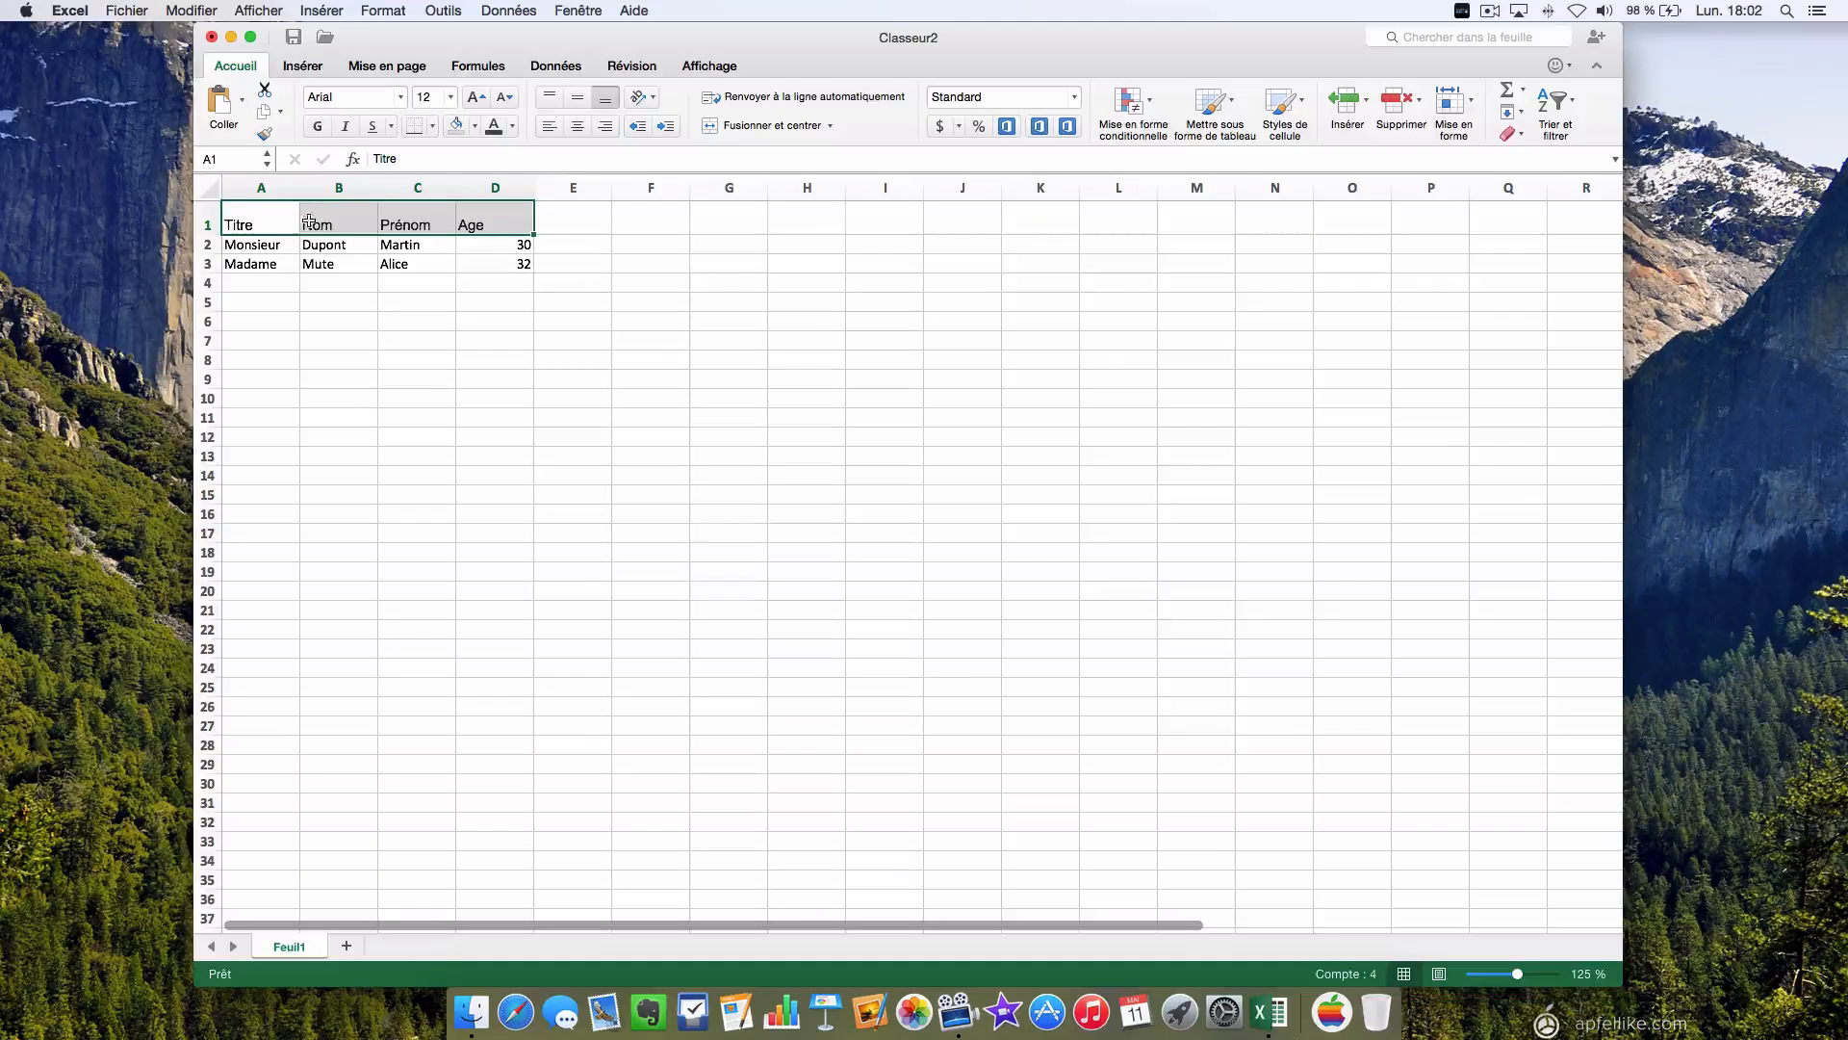
pyautogui.click(344, 127)
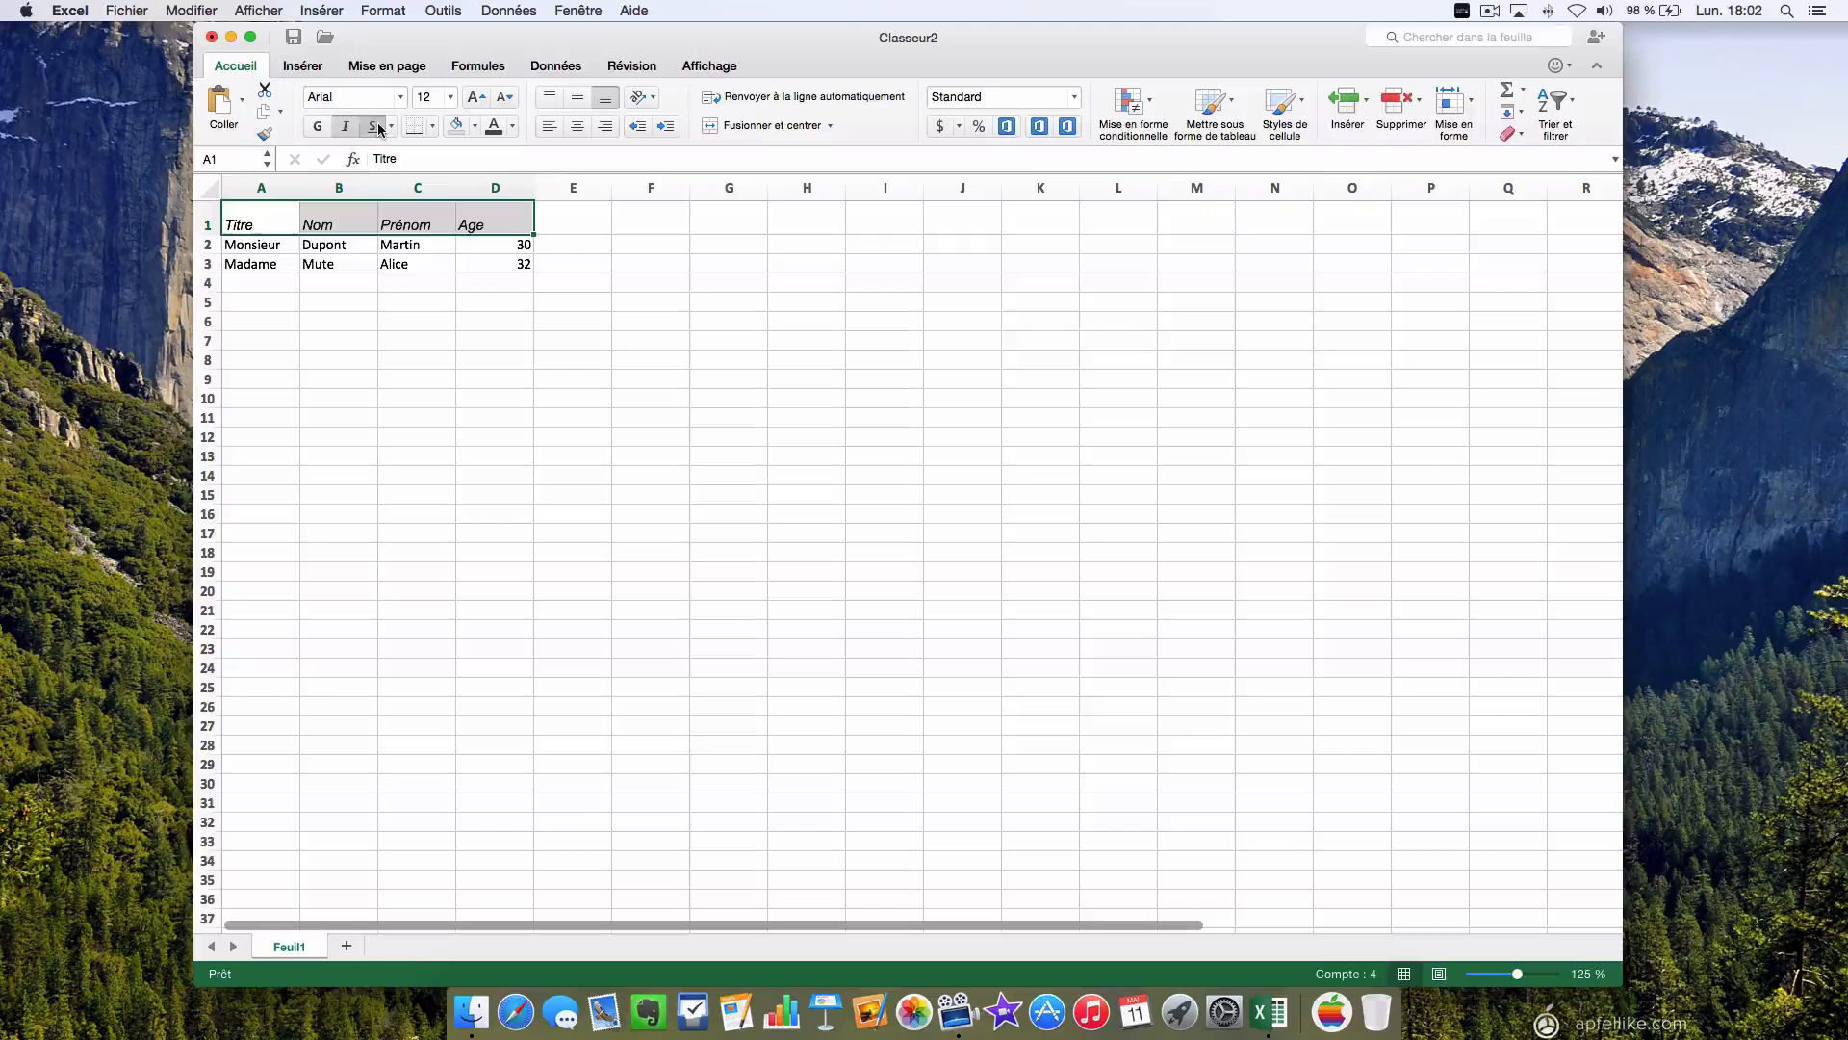
pyautogui.click(375, 127)
pyautogui.click(346, 126)
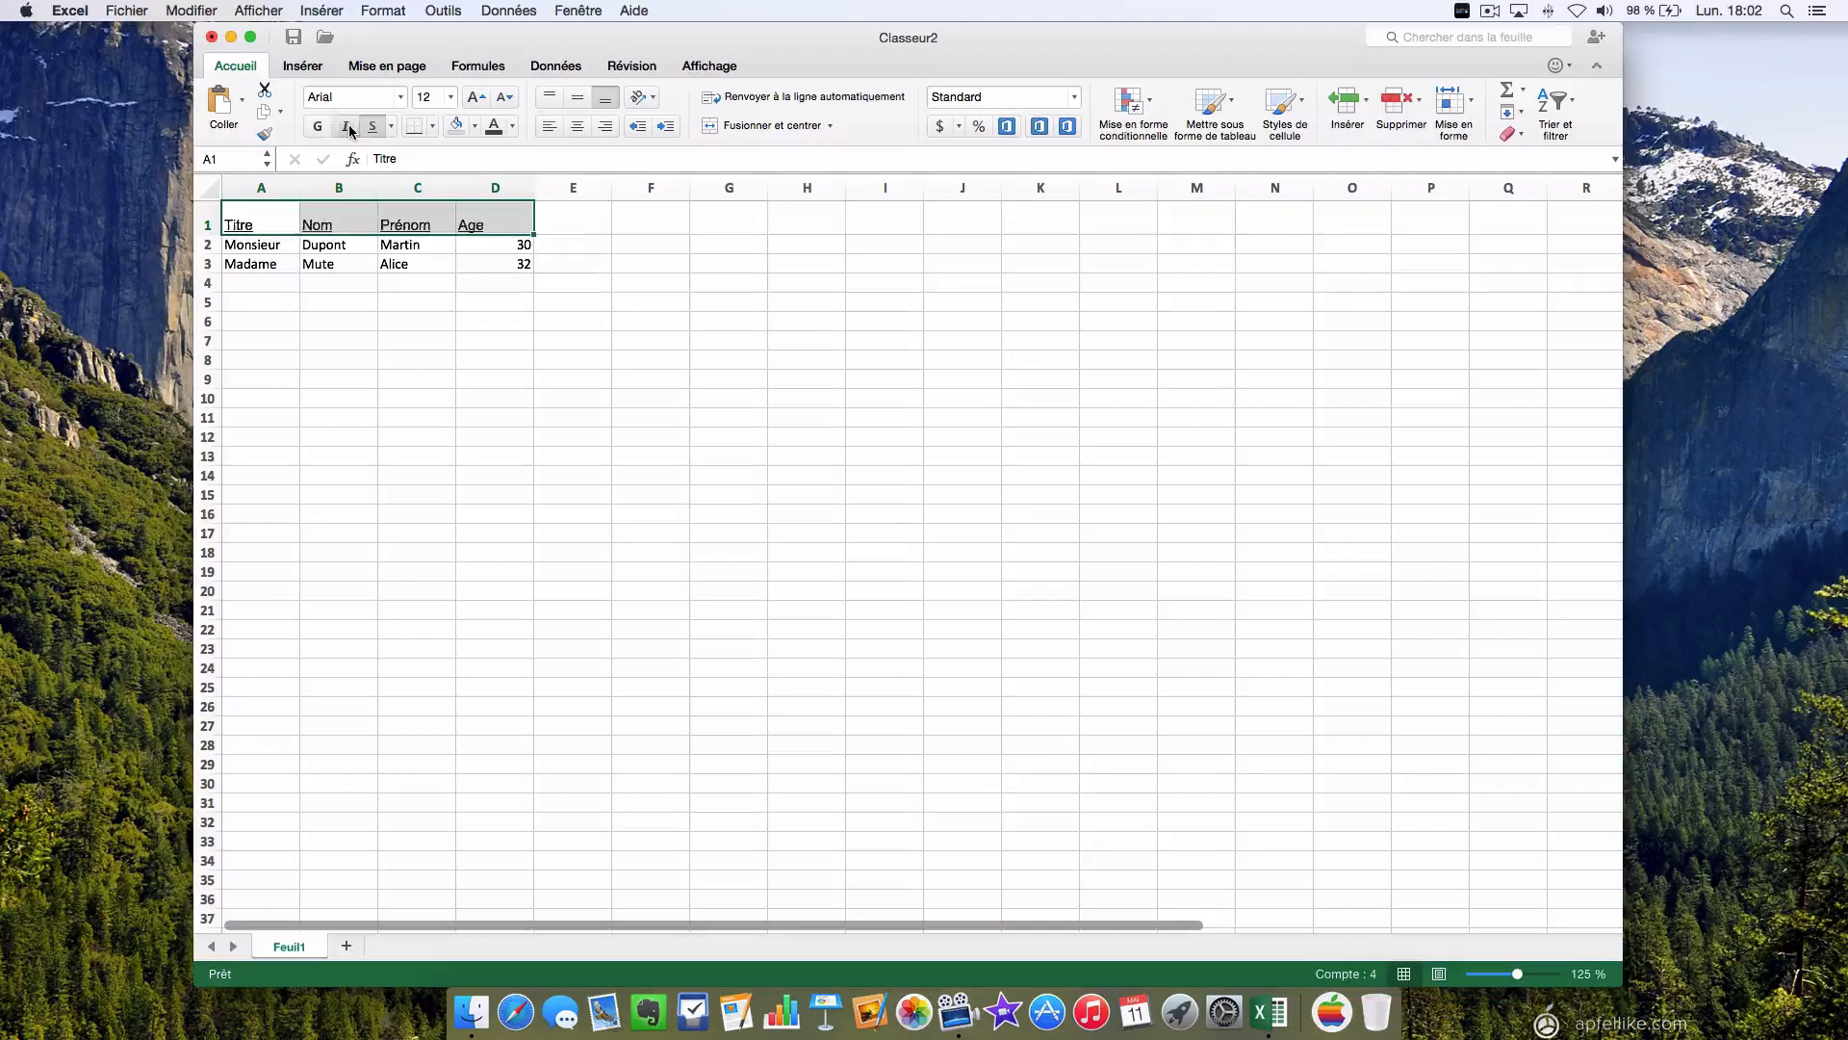
pyautogui.click(372, 126)
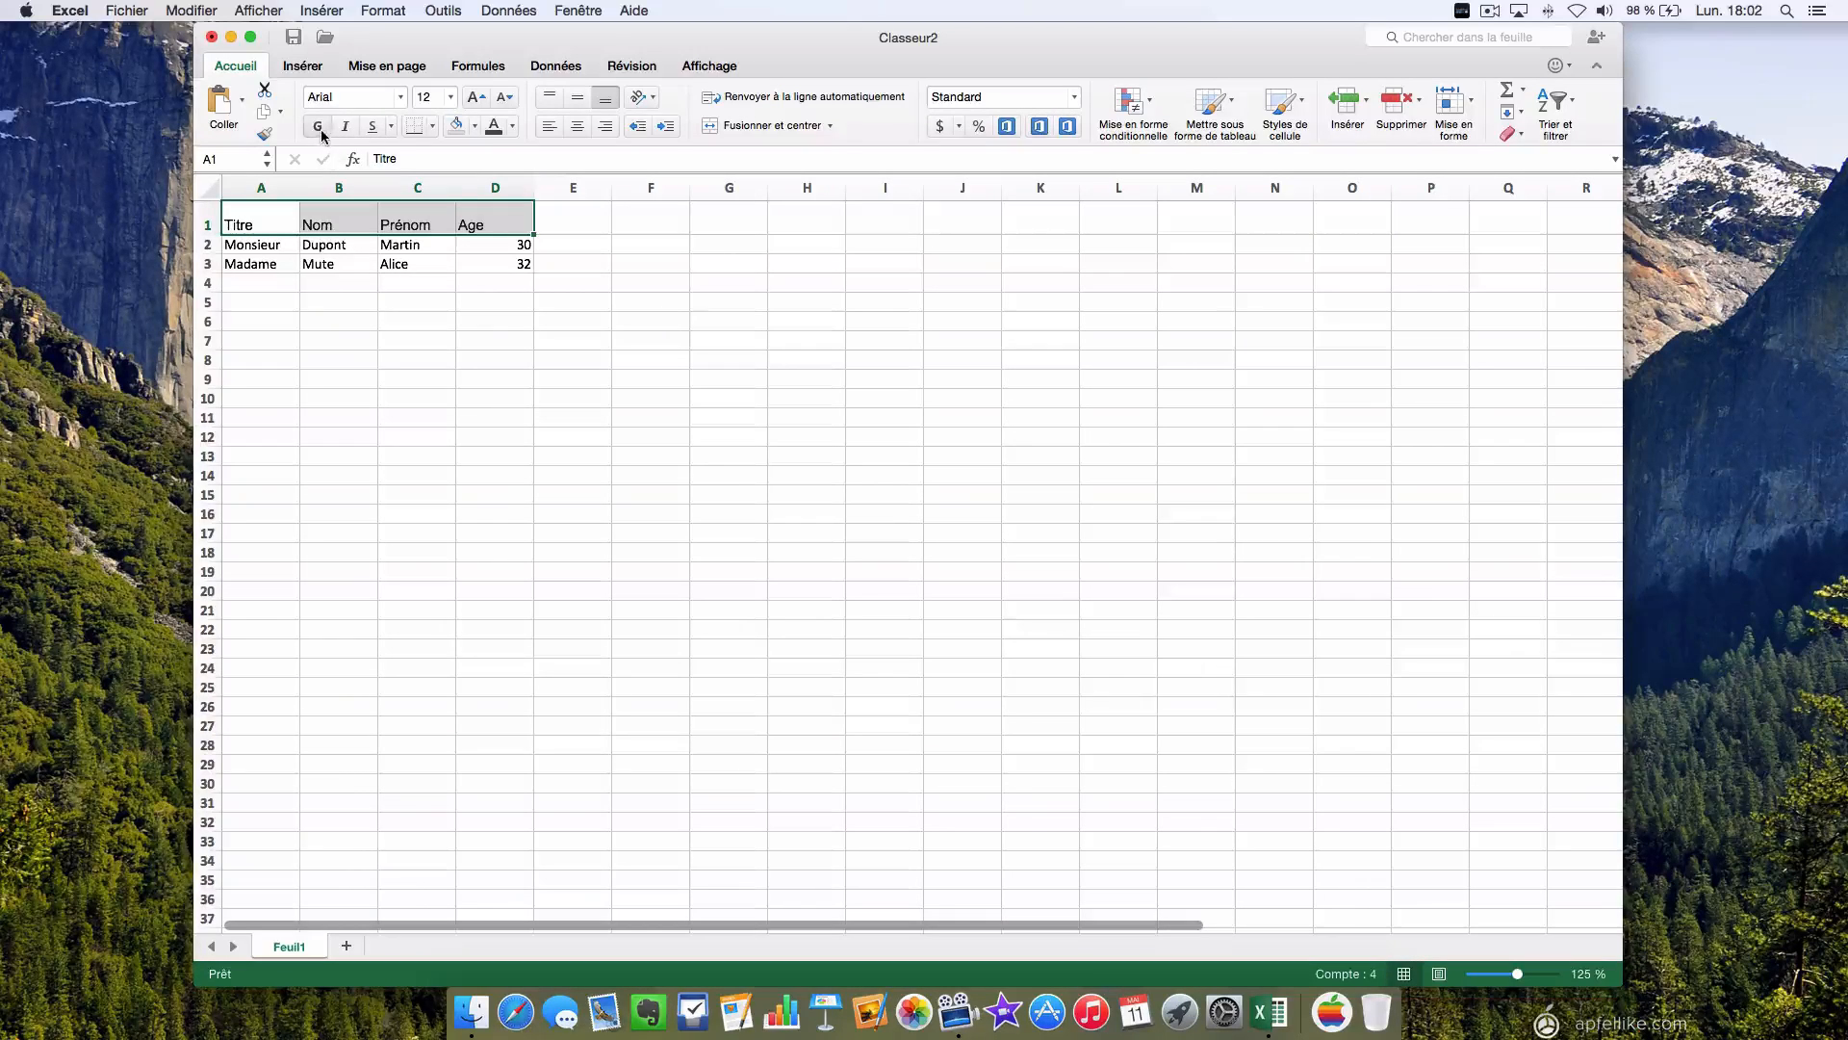
# Make the header cells A1:D1 bold and set their text to the standard blue colour.
pyautogui.click(322, 129)
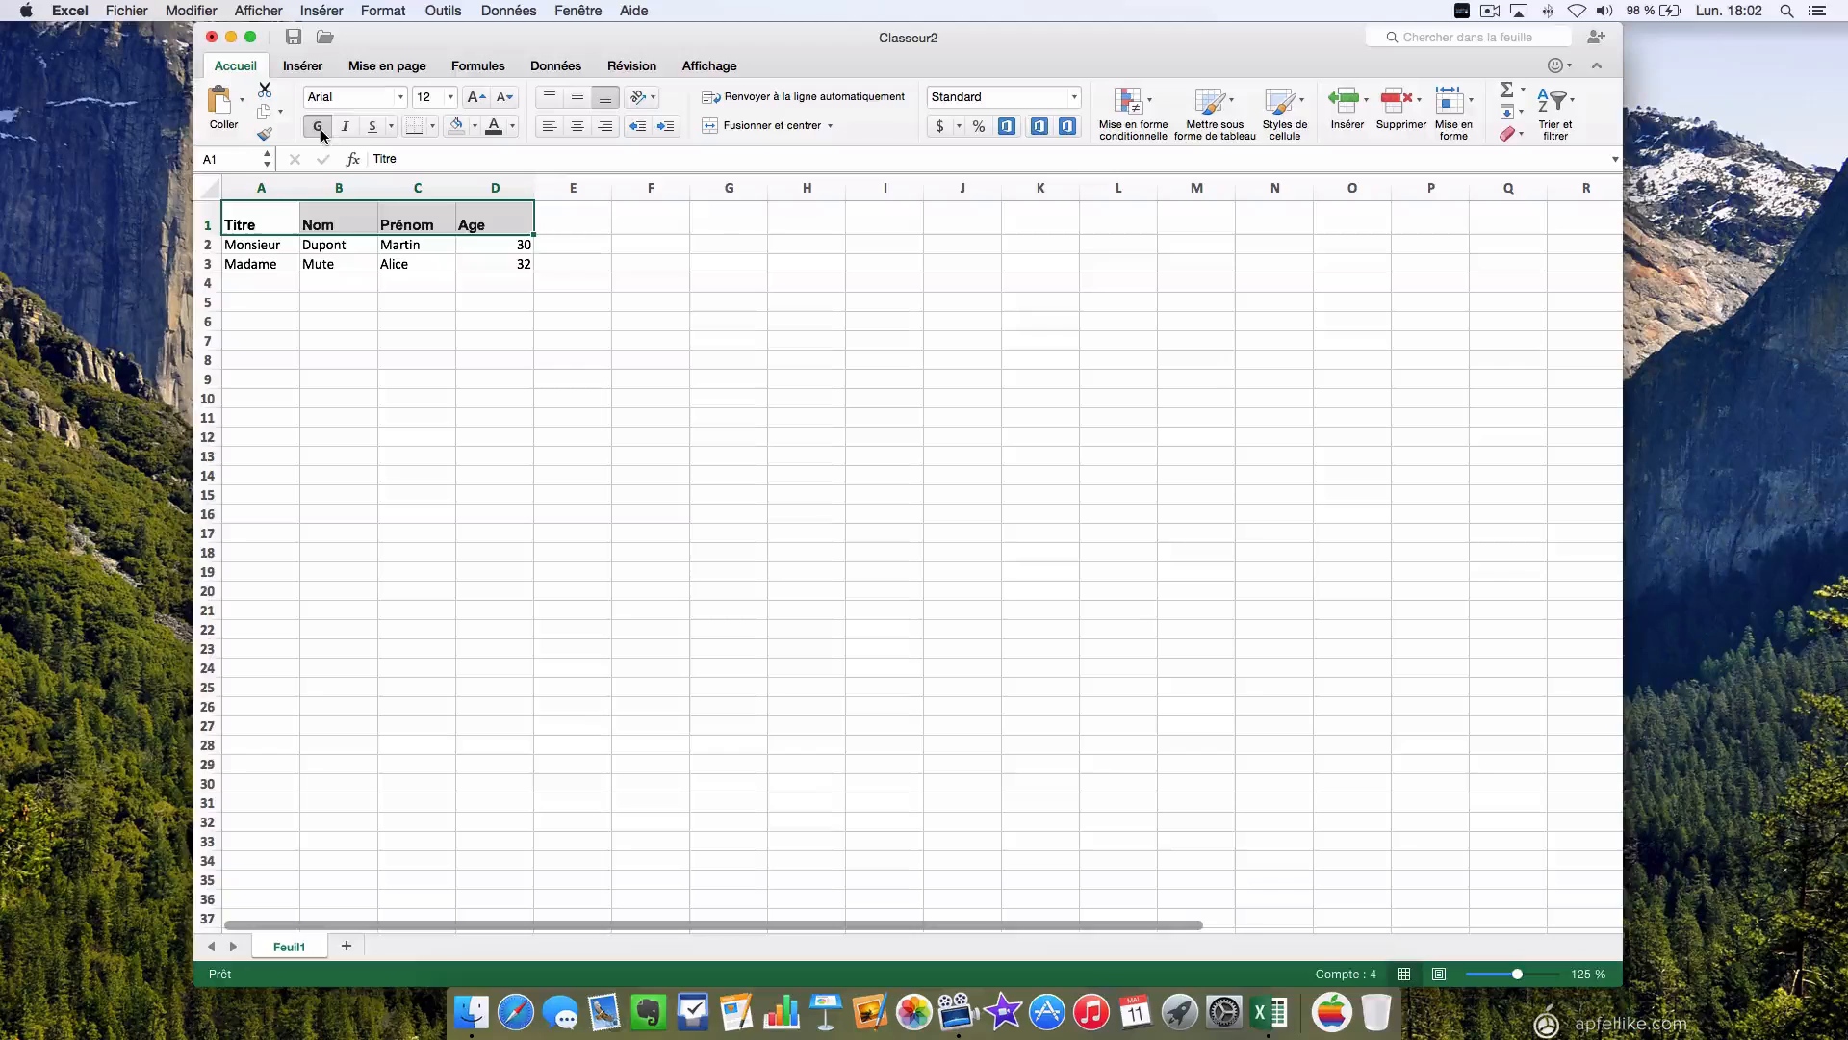
pyautogui.click(514, 126)
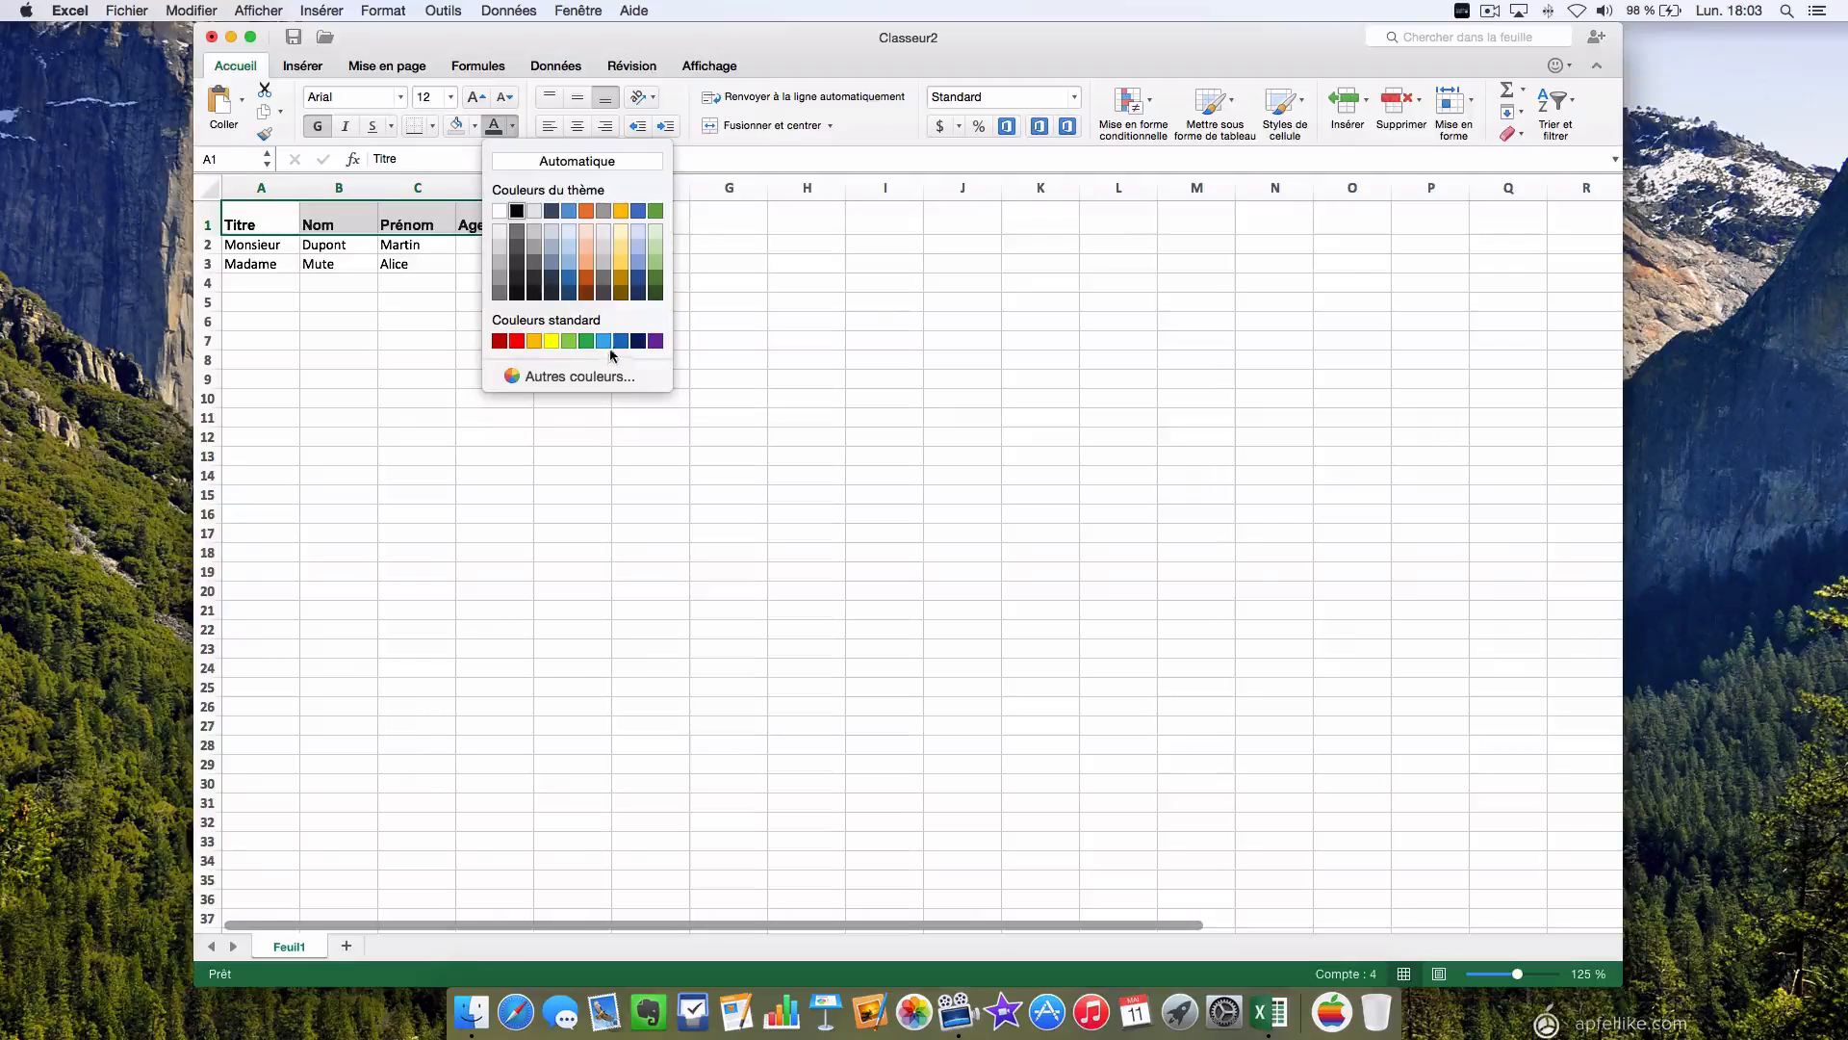
pyautogui.click(616, 340)
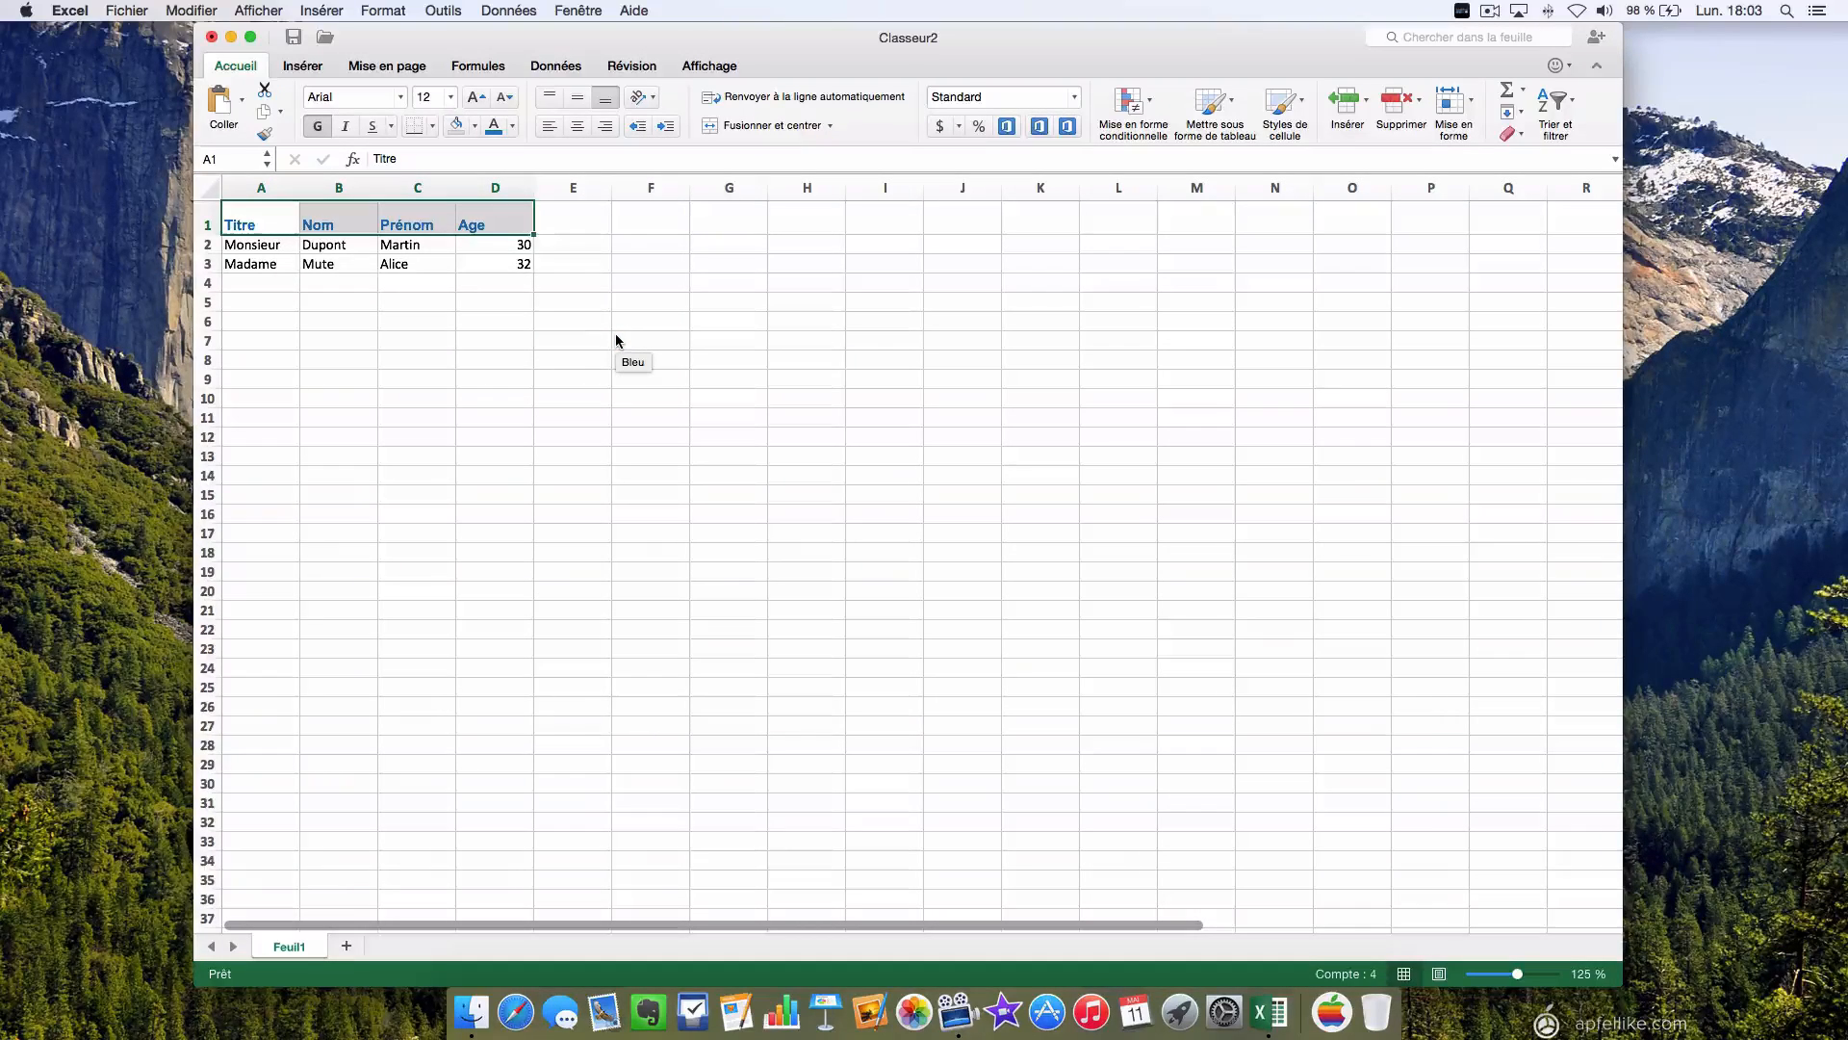
pyautogui.click(473, 346)
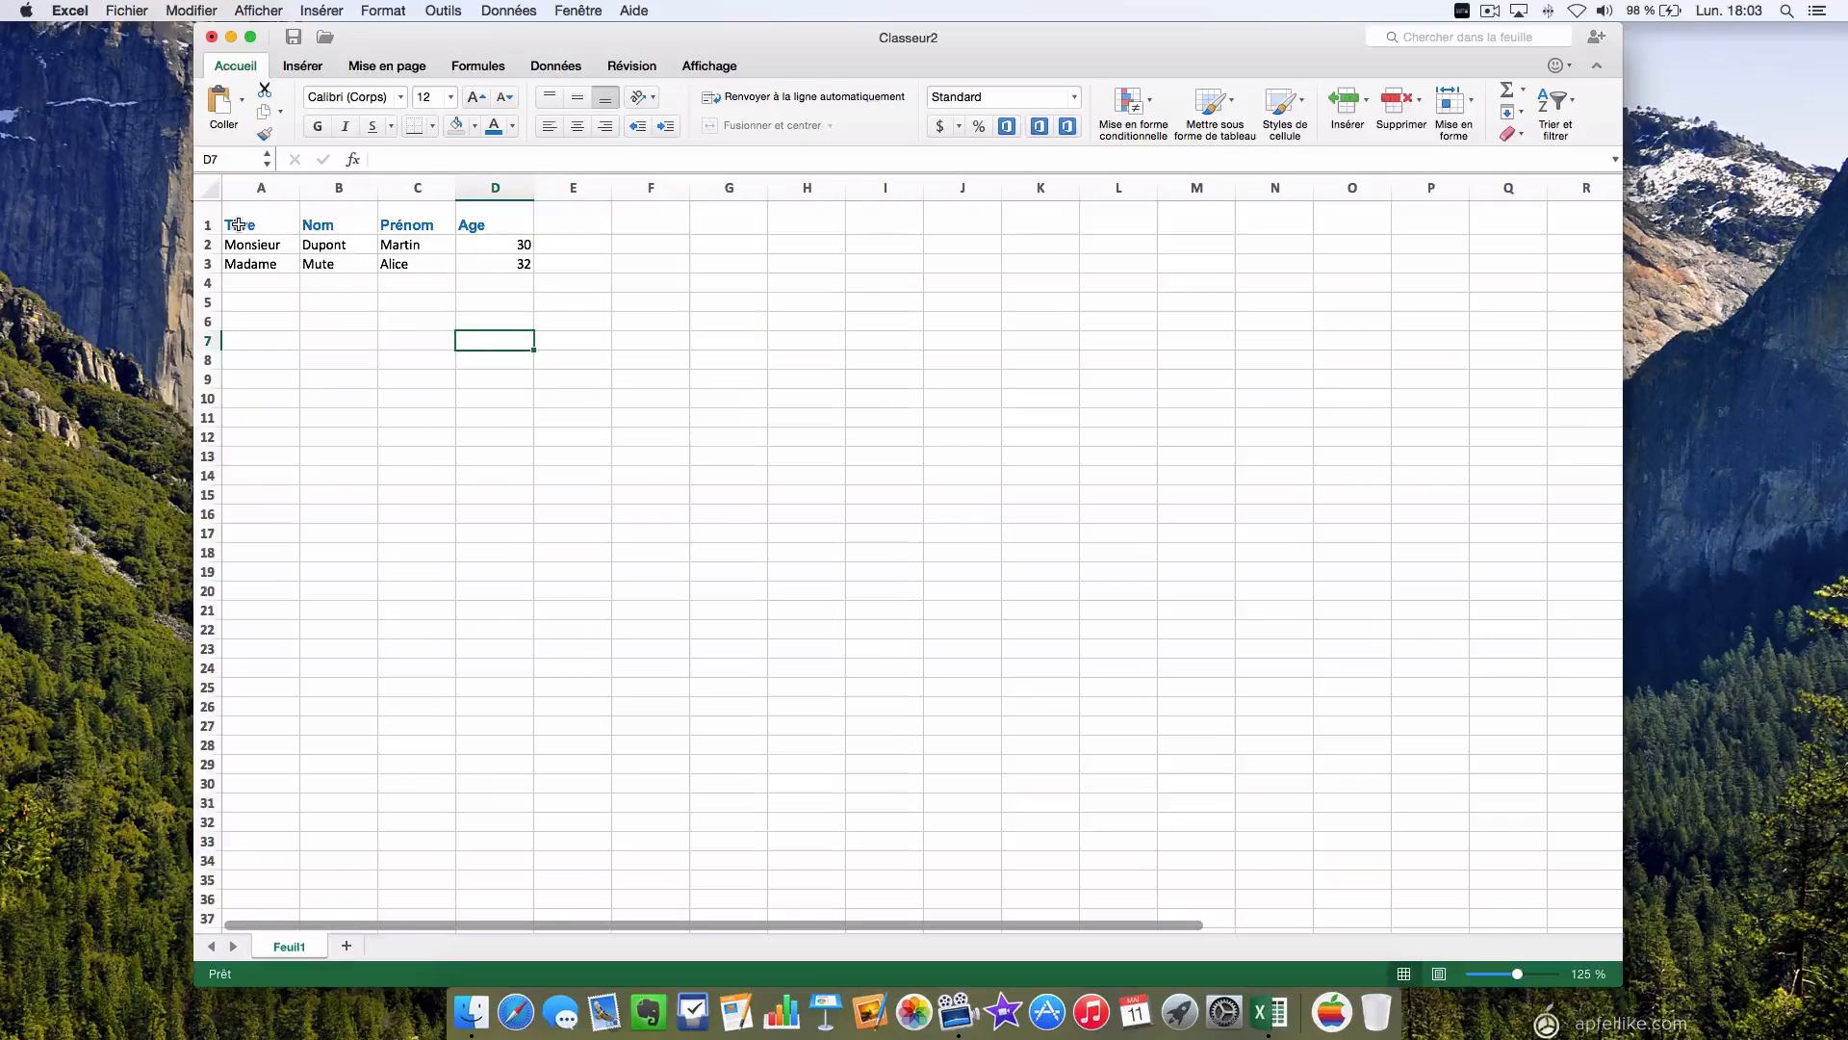
# Try top and bottom vertical alignment on the header cells A1:D1, and settle on middle alignment.
pyautogui.moveTo(239, 224); pyautogui.dragTo(487, 220)
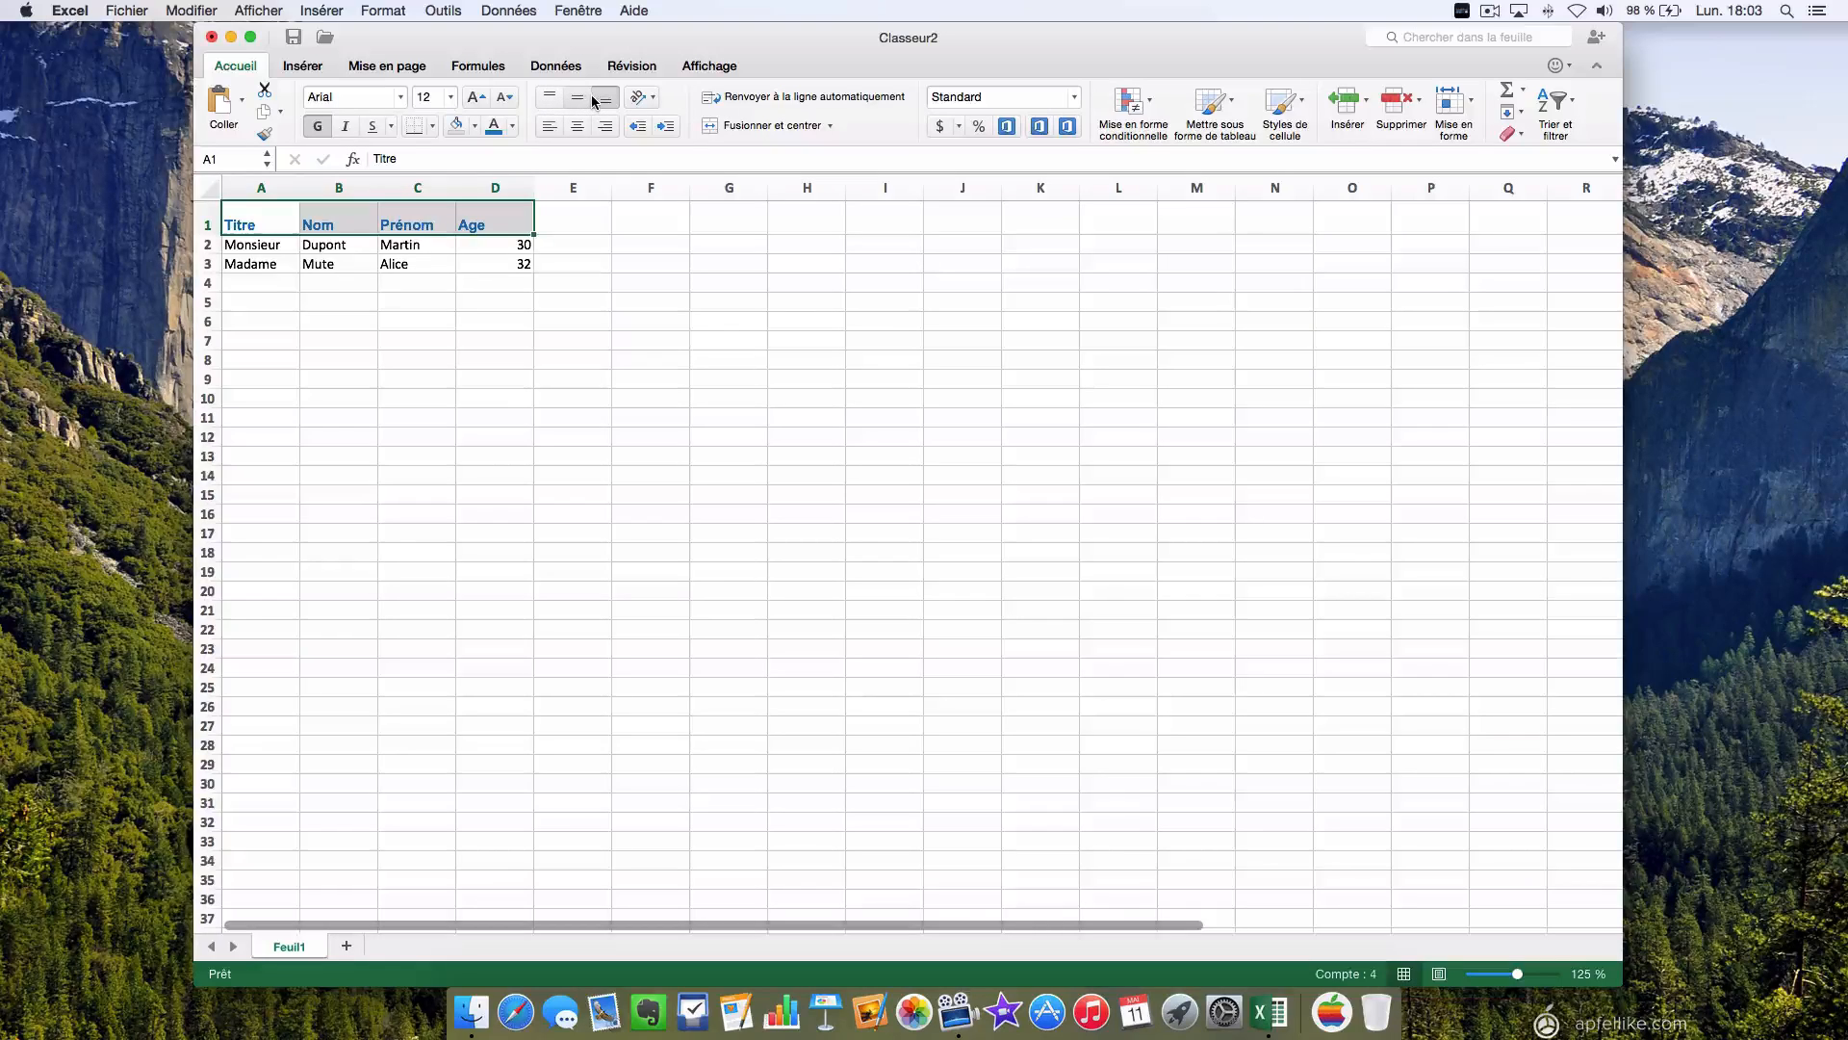
pyautogui.click(549, 97)
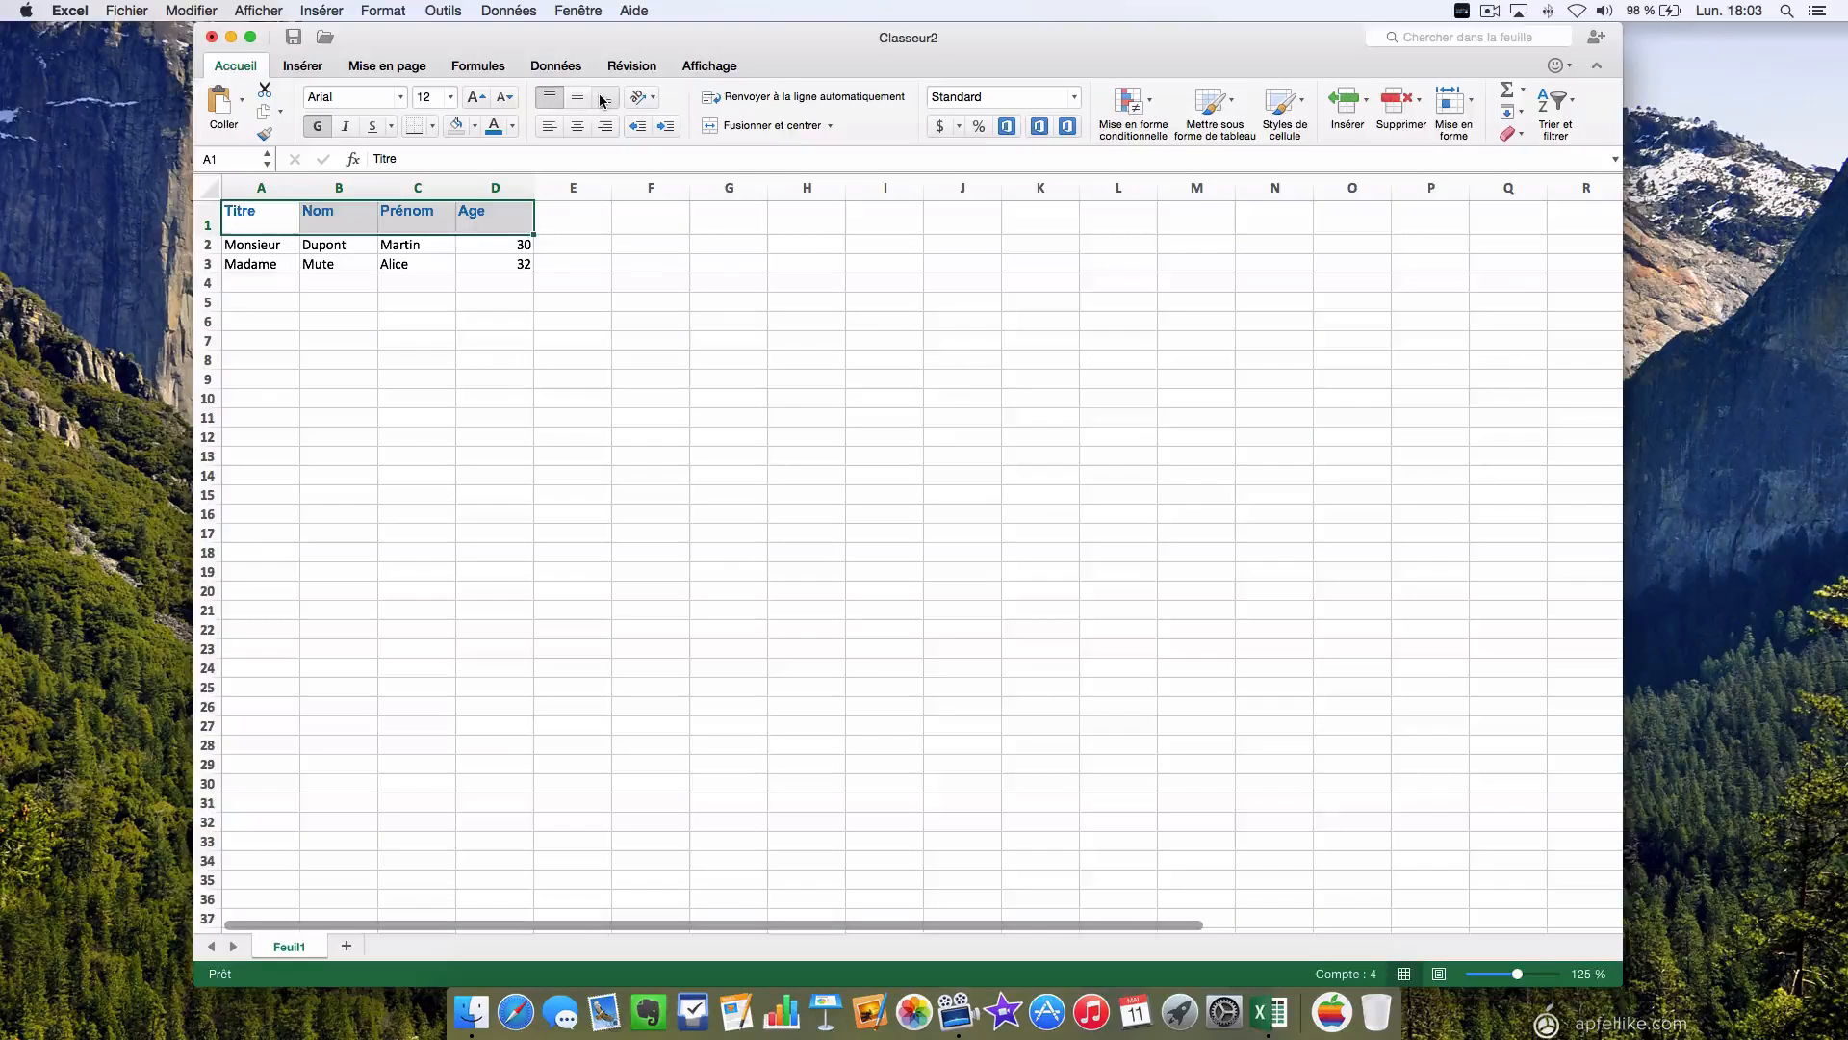
pyautogui.click(601, 100)
pyautogui.click(578, 98)
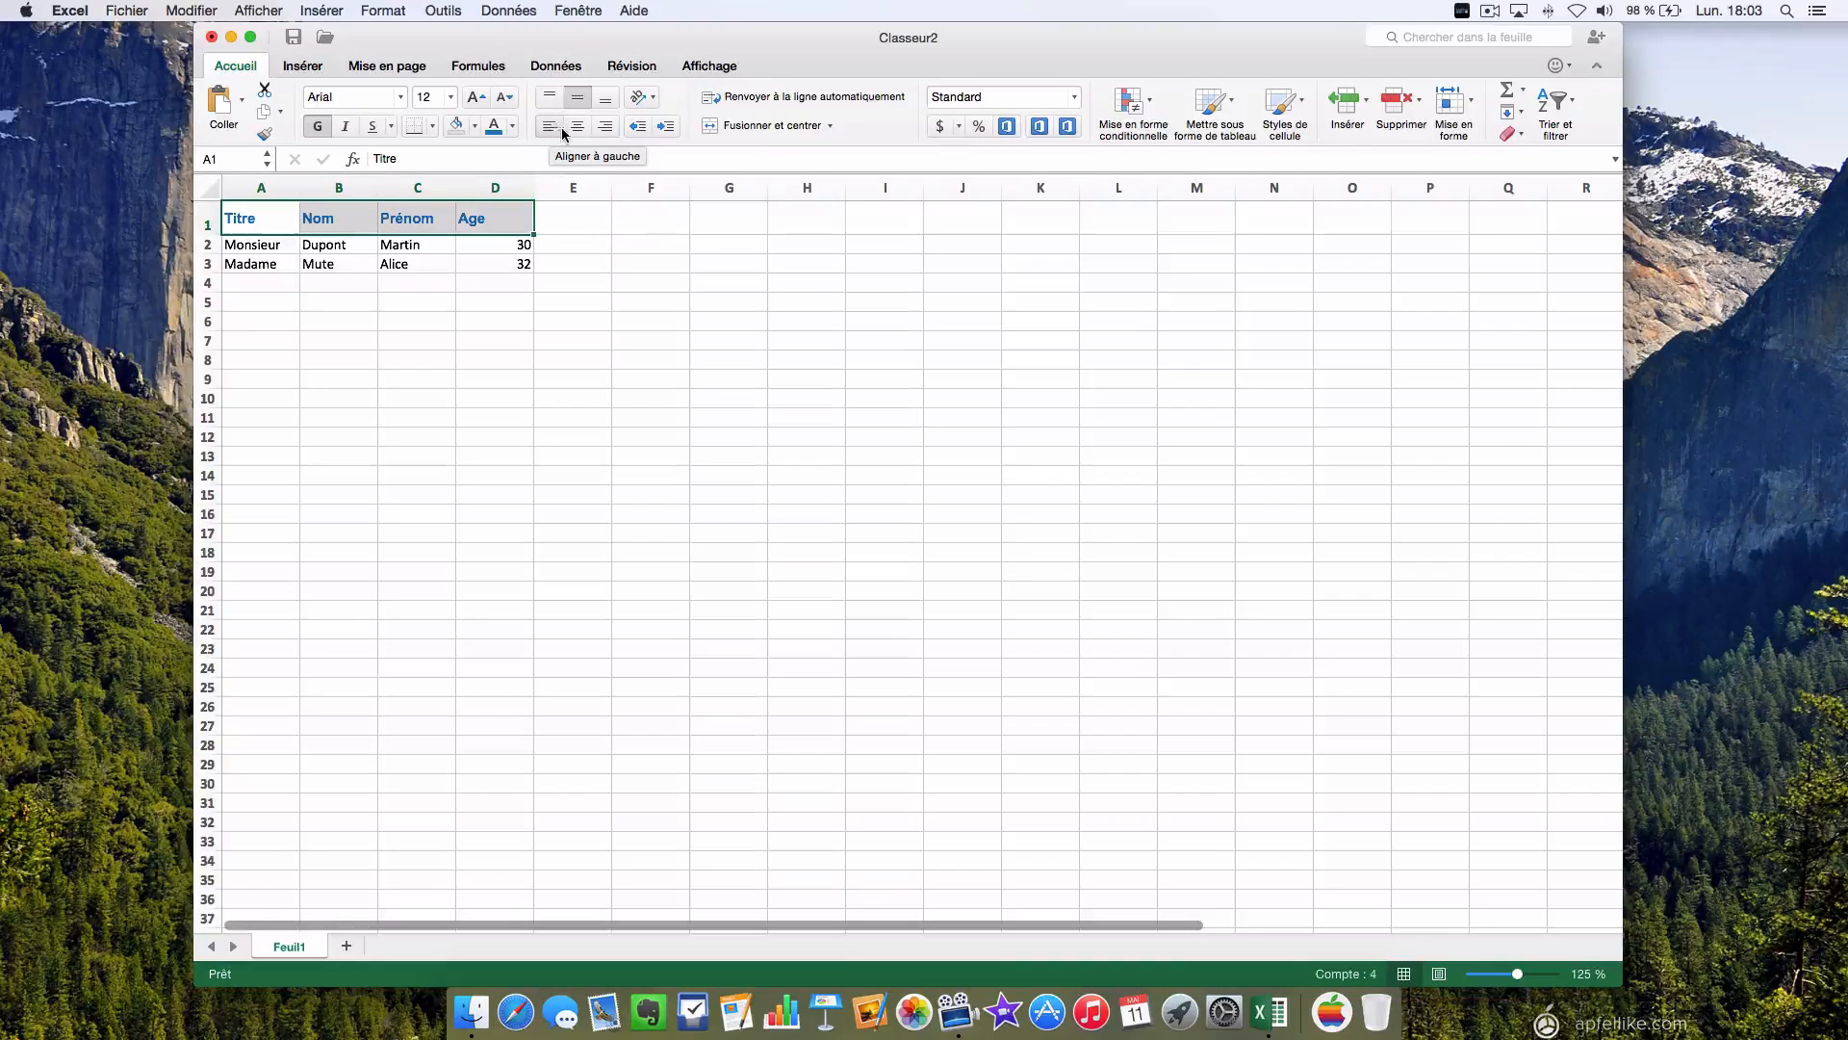
# Try right alignment on the header cells and settle on centring their text horizontally.
pyautogui.click(577, 128)
pyautogui.click(601, 129)
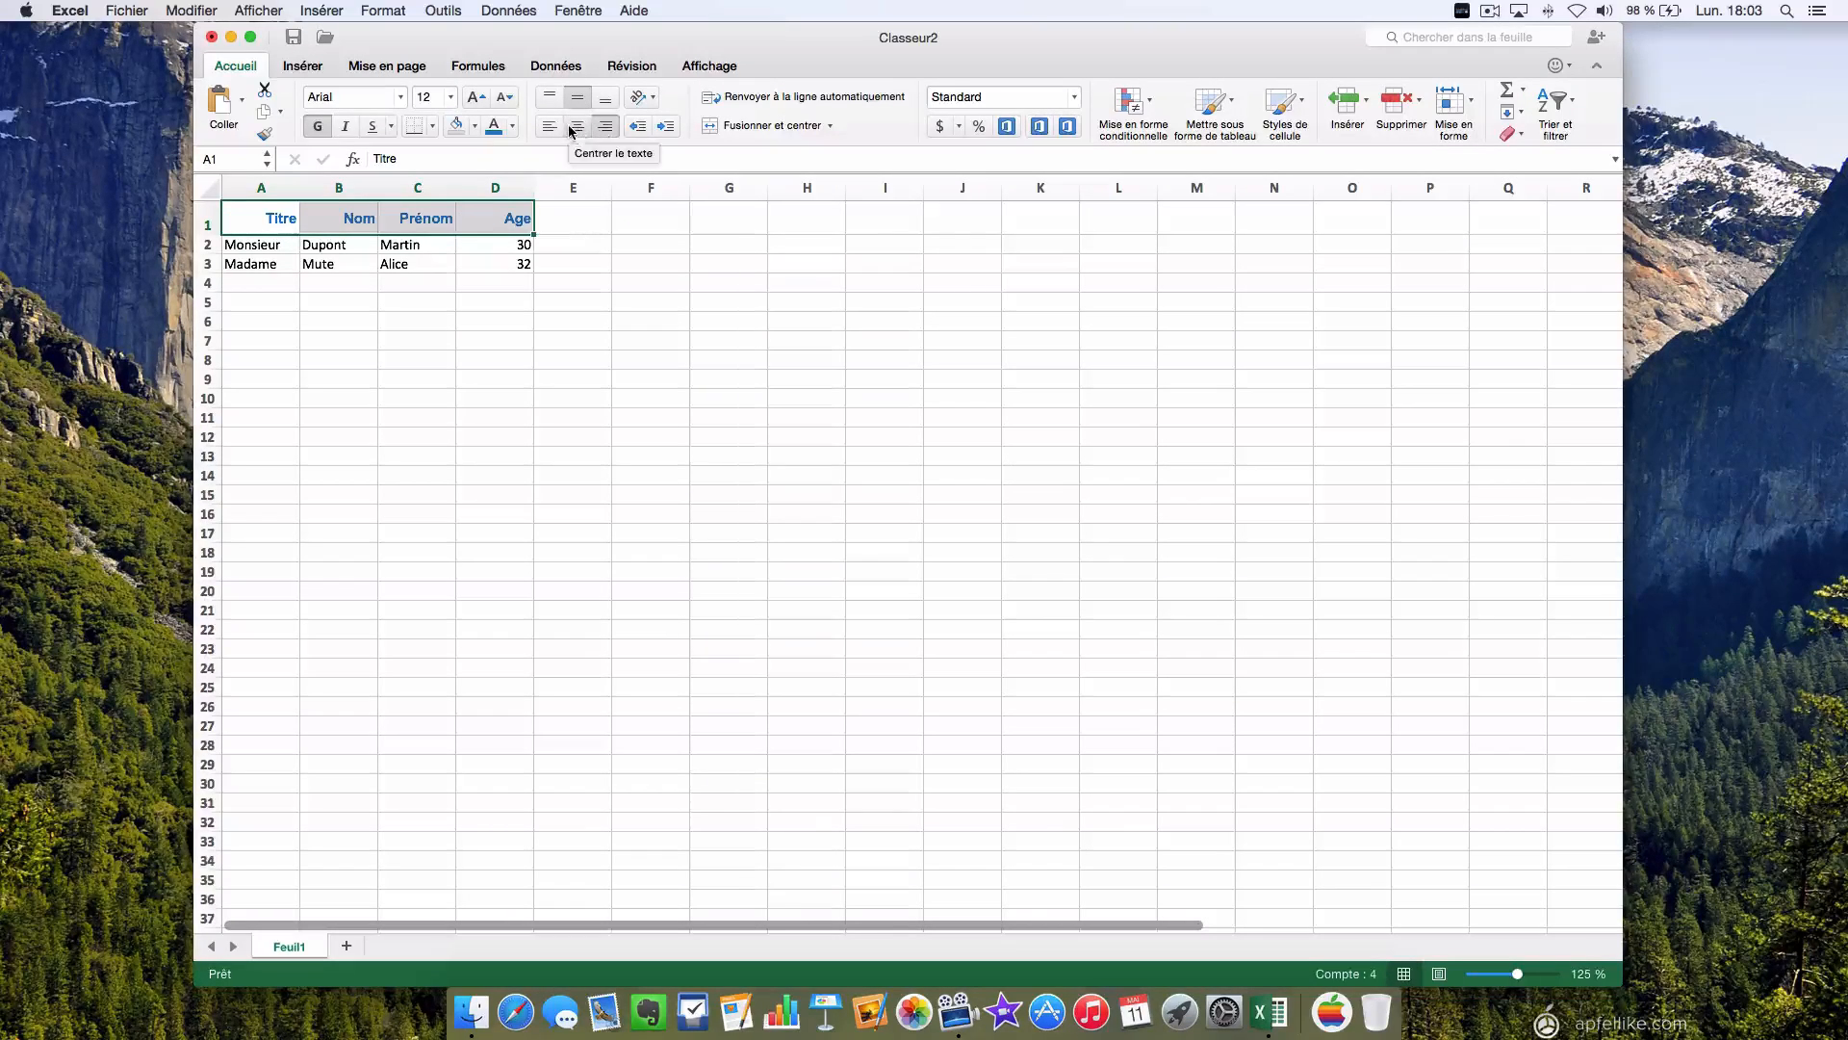
pyautogui.click(578, 127)
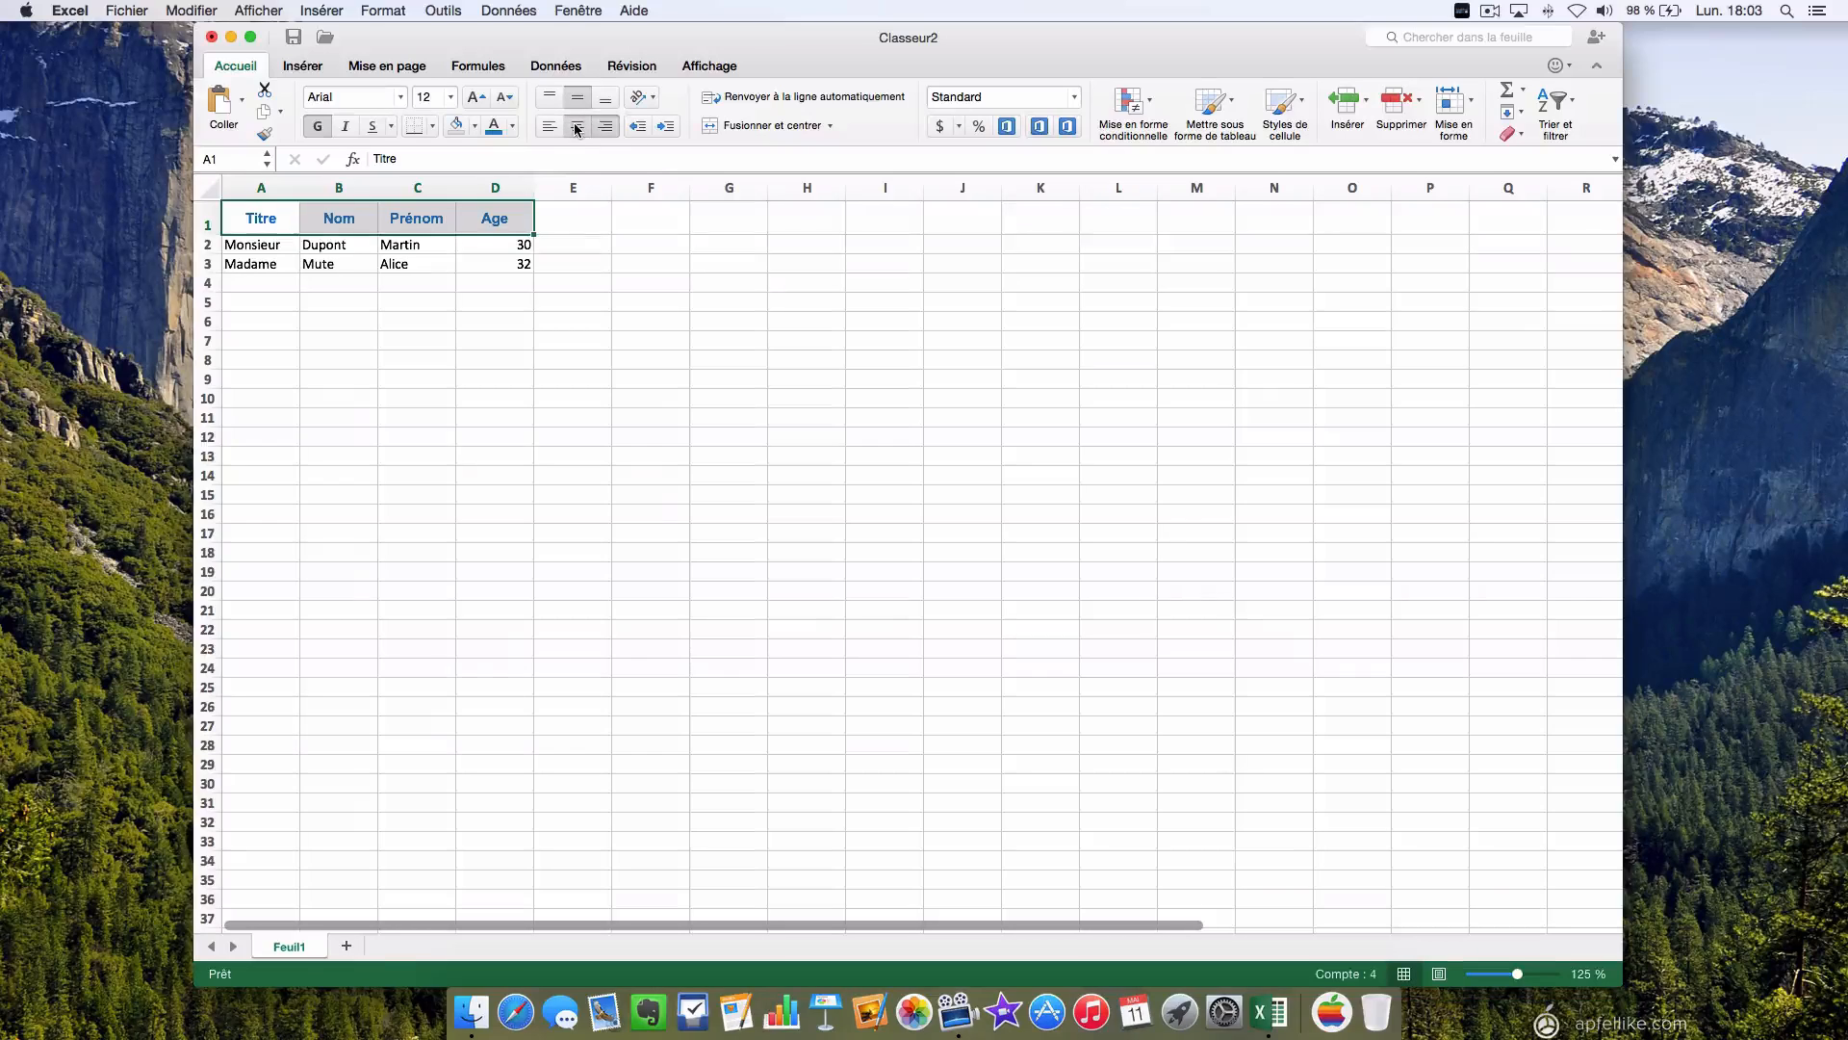
pyautogui.click(604, 321)
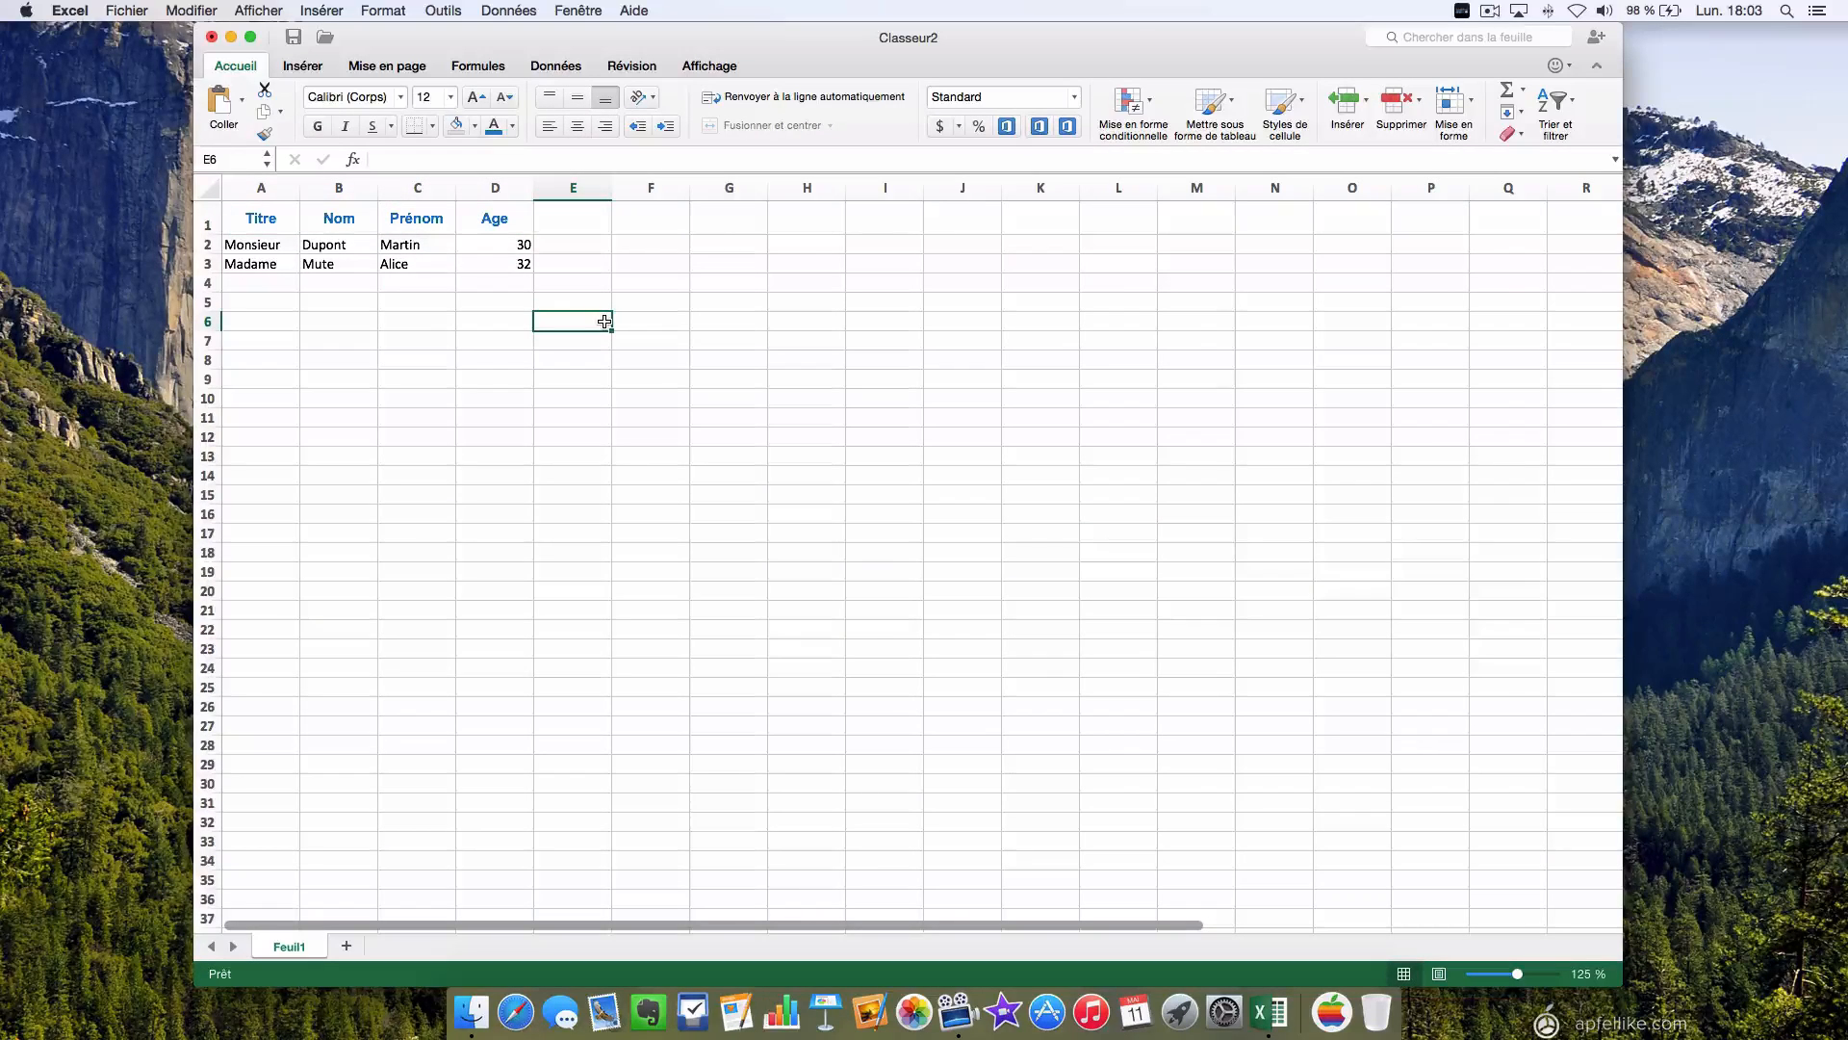